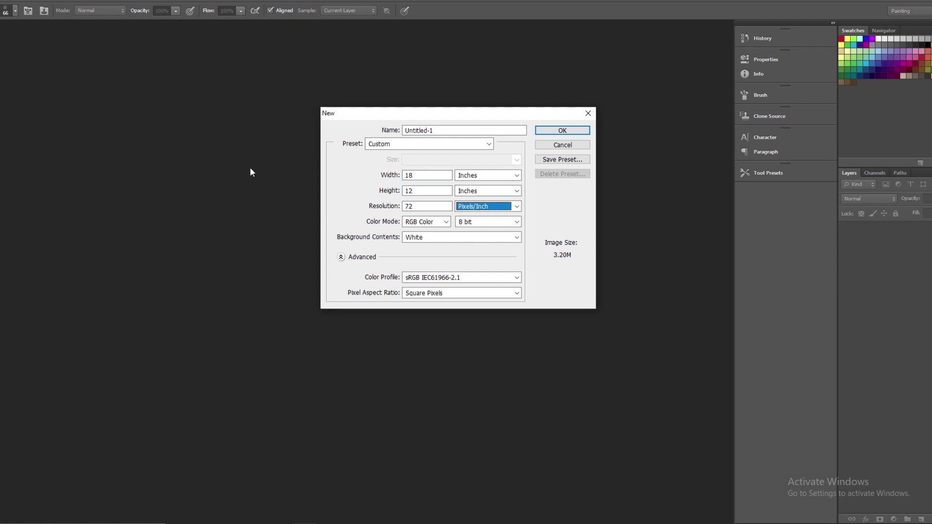
Create the 18×12 in, 72 ppi document filled black and place the India map as a smart object
key("Return")
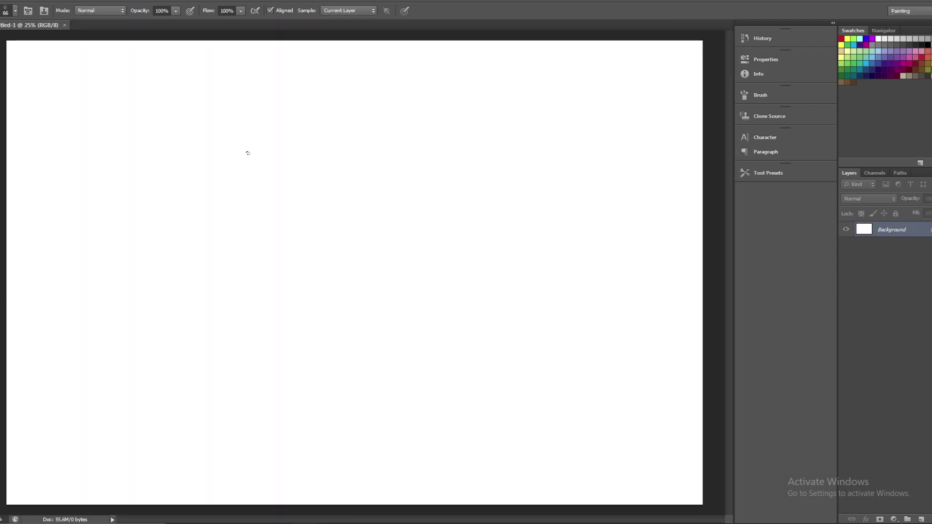
key("alt+BackSpace")
key("ctrl+v")
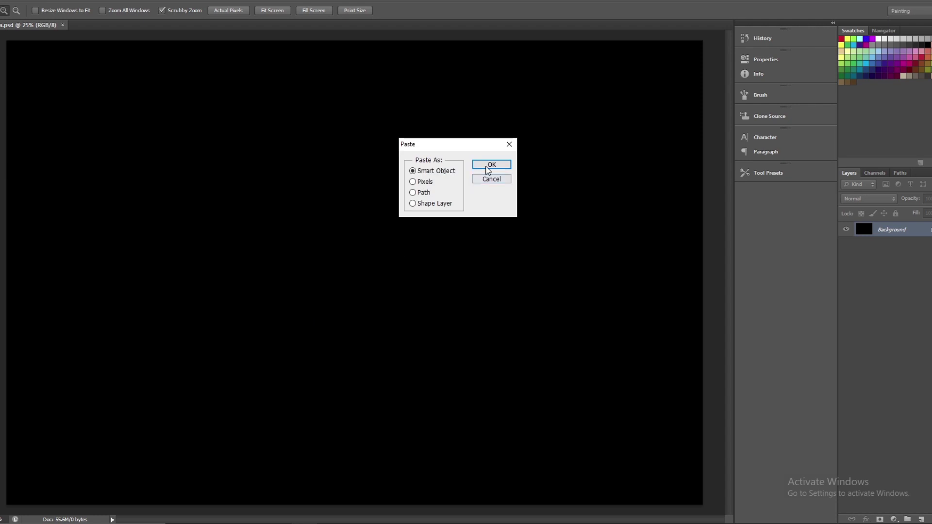
left_click(490, 165)
key("Return")
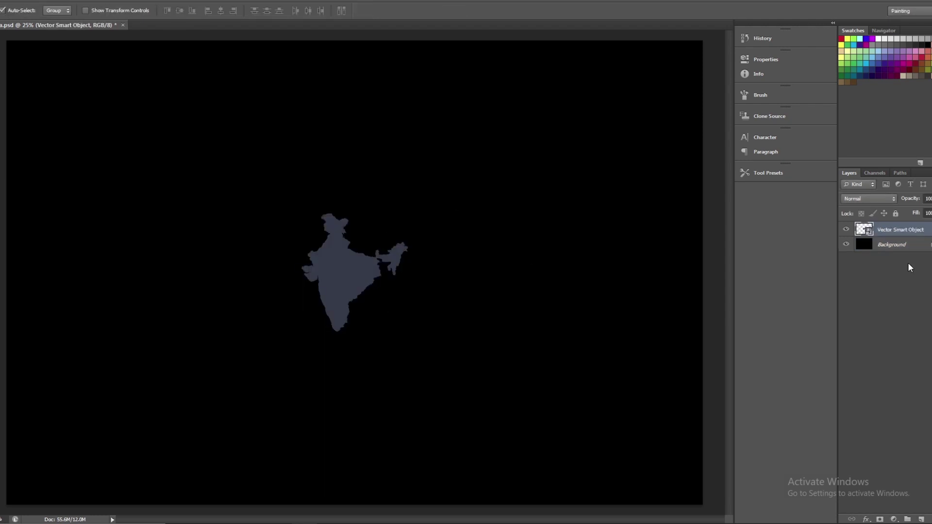
Fill the background layer peach instead of dark red and save the poster
key("alt+bracketleft")
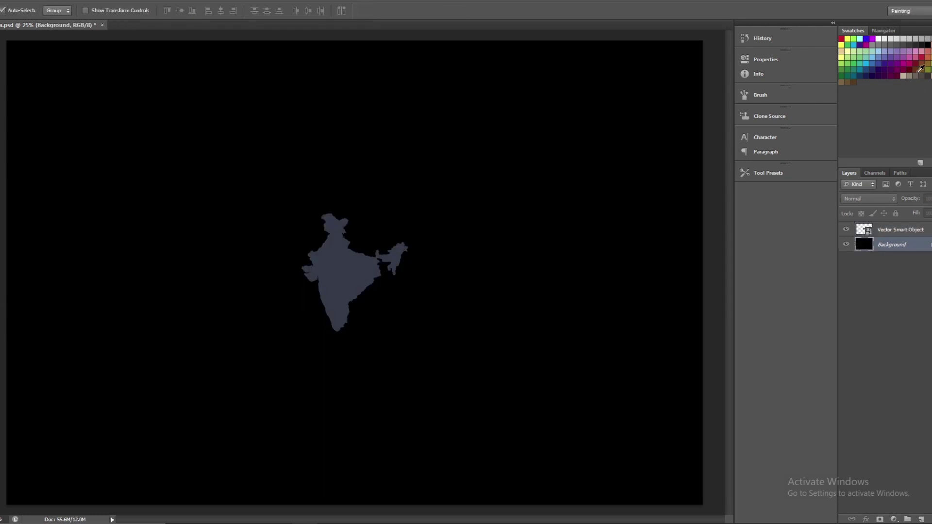
key("alt+BackSpace")
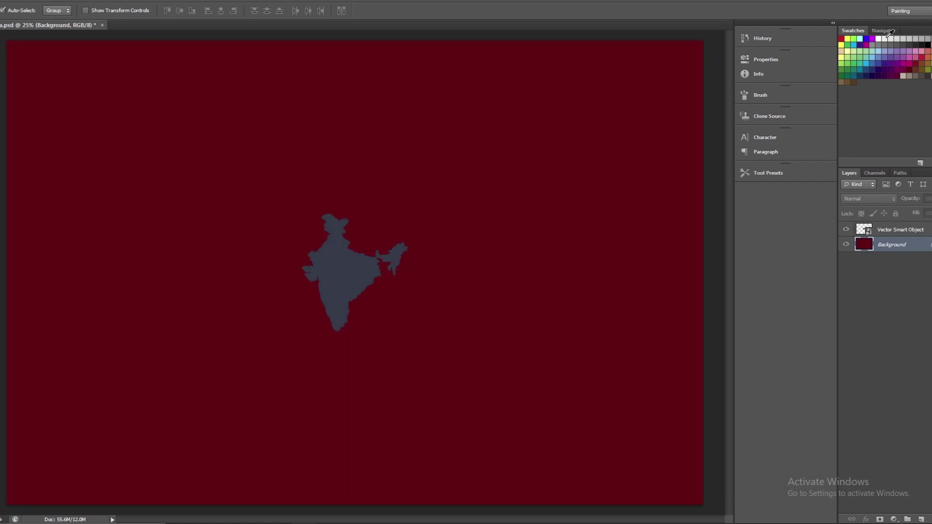
key("ctrl+BackSpace")
key("ctrl+shift+s")
key("Return")
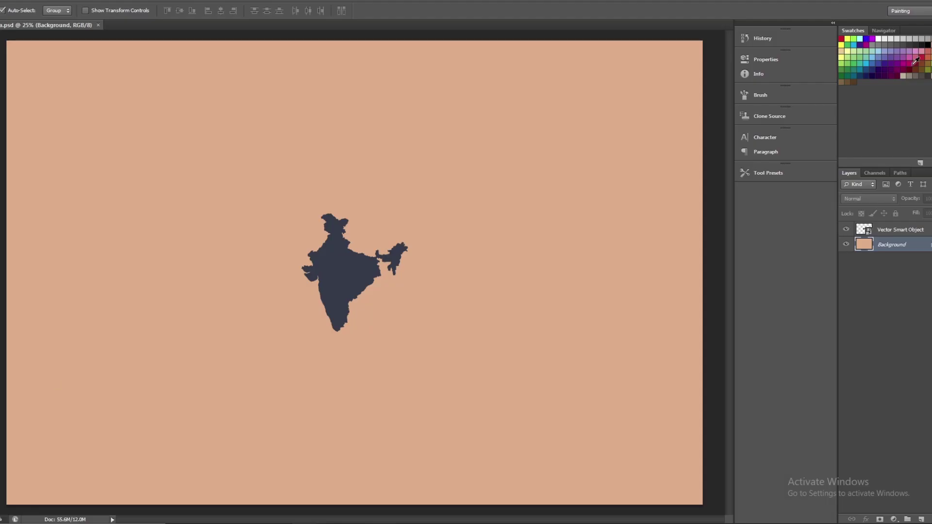
Paint soft orange and green bands behind the map with a soft brush
key("b")
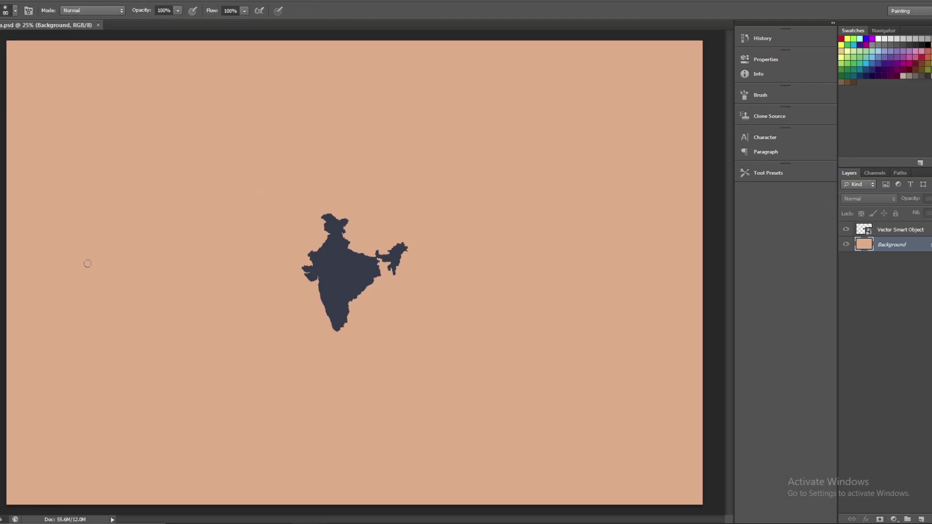
left_click(15, 11)
scroll(85, 181, "down", 5)
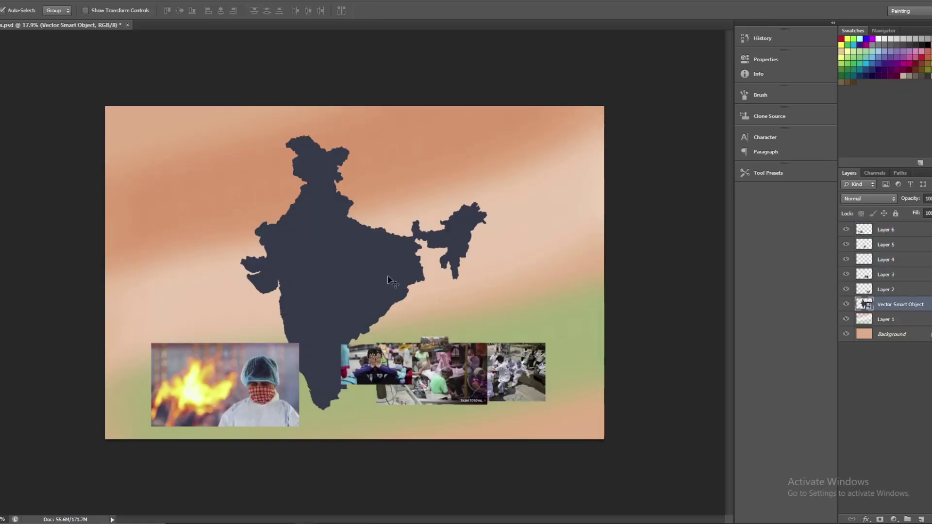
Paste the crying face as a smart object, scaled to about 45%, on the map's upper area
key("ctrl+v")
left_click(491, 165)
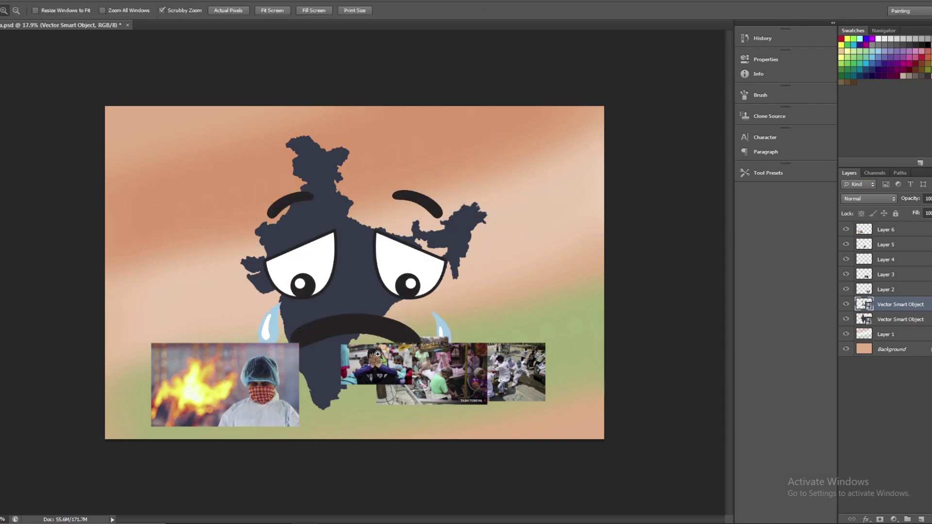
scroll(461, 207, "up", 5)
left_click_drag(623, 94, 516, 177)
mouse_move(476, 219)
left_mouse_down()
mouse_move(425, 167)
mouse_move(417, 229)
left_mouse_up()
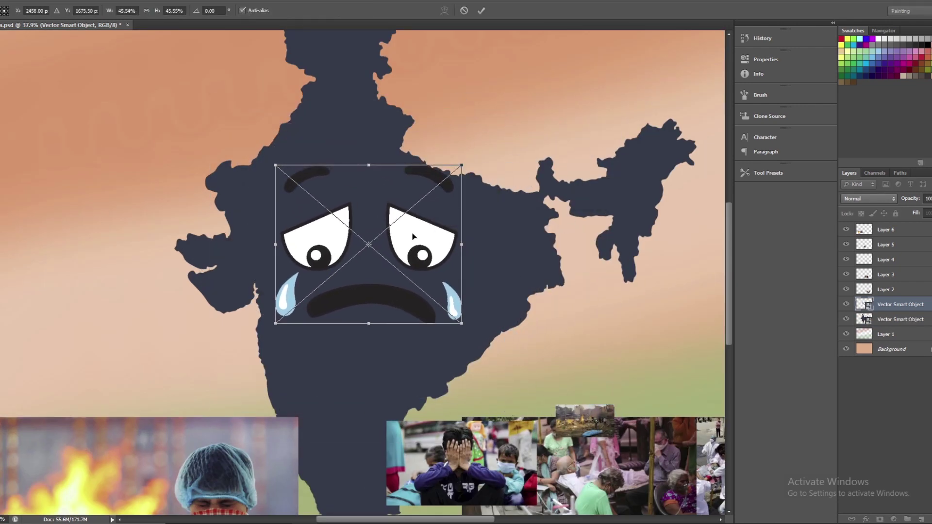
key("Return")
Drag the pandemic photos, including the hospital and white-suit photos, onto the map
key("z")
left_click(359, 271, "alt")
key("ctrl+0")
key("v")
left_click_drag(426, 421, 339, 134)
mouse_move(461, 412)
left_mouse_down()
mouse_move(285, 173)
mouse_move(304, 185)
left_mouse_up()
mouse_move(574, 429)
left_mouse_down()
mouse_move(356, 316)
mouse_move(343, 291)
left_mouse_up()
mouse_move(466, 374)
left_mouse_down()
mouse_move(425, 254)
mouse_move(492, 211)
left_mouse_up()
key("ctrl+t")
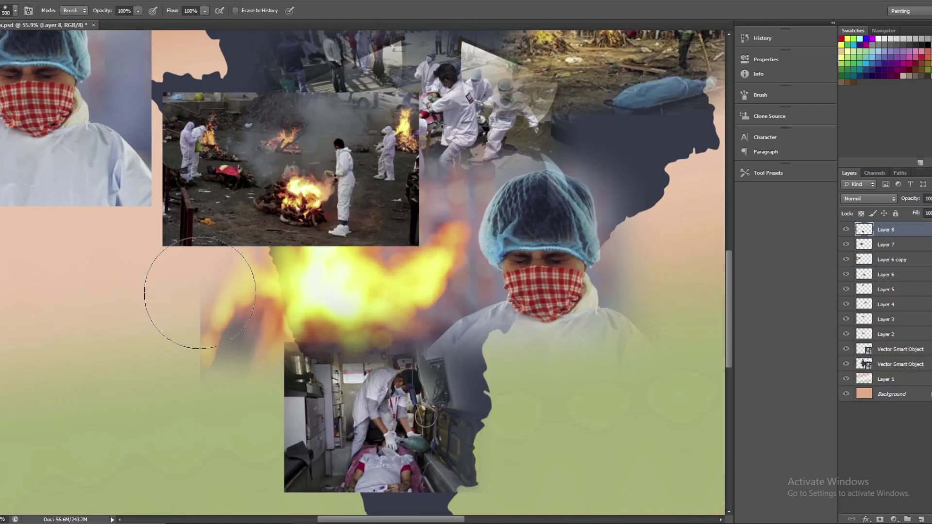
Soften the photo edges and nudge the fire and doctor photo down
scroll(155, 301, "down", 5)
left_click_drag(250, 281, 366, 436)
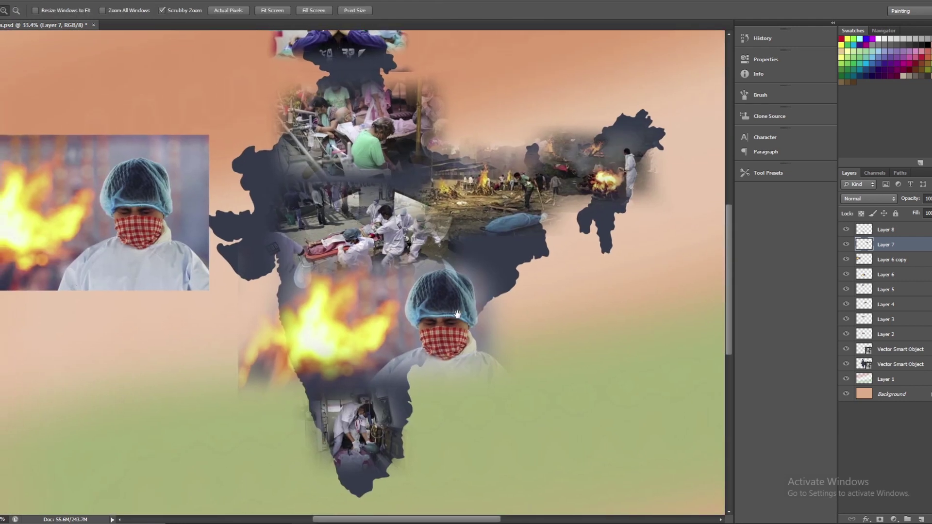
key("v")
left_click_drag(457, 320, 456, 335)
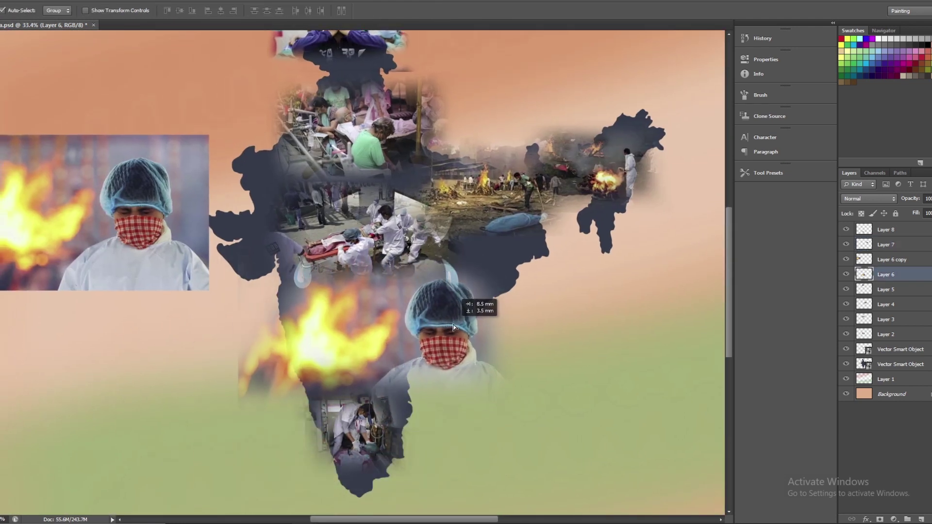
Duplicate the hospital and doctor photos, enlarging the doctor copy to about 183%
left_click_drag(375, 128, 541, 275, "alt")
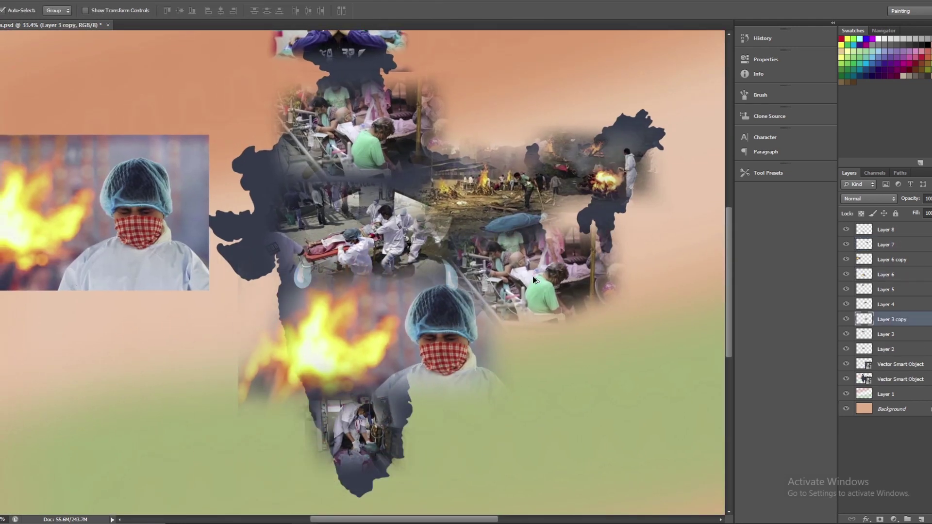
left_click_drag(333, 390, 177, 219, "alt")
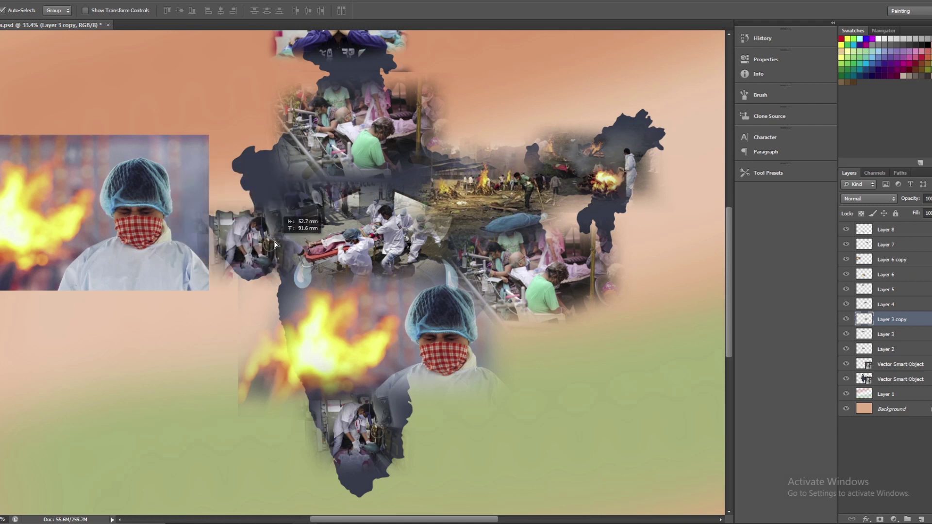
key("ctrl+t")
left_click_drag(262, 218, 370, 143)
key("Return")
Resize the Layer 5 photo with Free Transform
scroll(370, 143, "up", 3)
left_click(354, 140, "ctrl")
key("ctrl+t")
left_click_drag(416, 114, 482, 103)
key("Return")
Select photo Layers 3, 7, 4, 2, 8 and 8 copy together
scroll(394, 292, "down", 1, "alt")
left_click(394, 292, "shift")
left_click(458, 223, "shift")
left_click(557, 334, "shift")
left_click(332, 325, "shift")
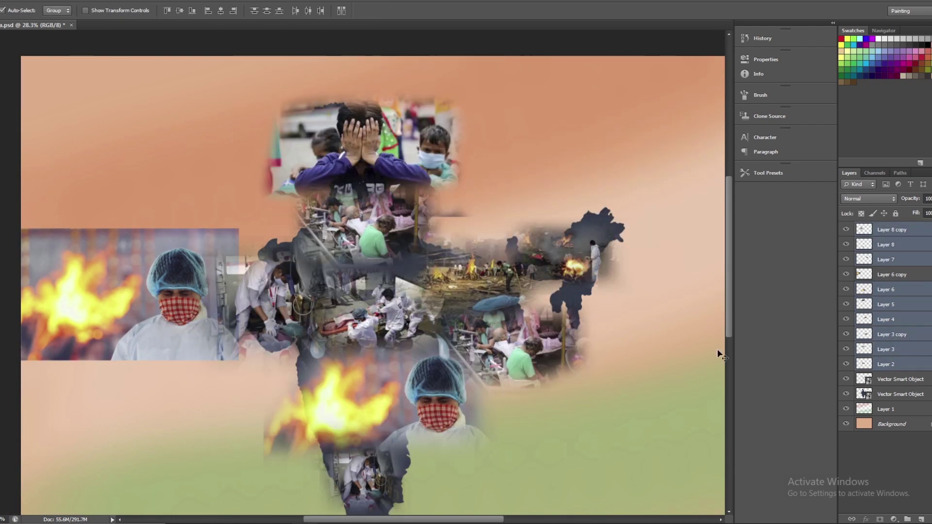
Move the crying face above the photos and clip the photo layers inside the India map
left_click_drag(897, 379, 898, 237)
right_click(897, 349)
left_click(902, 125)
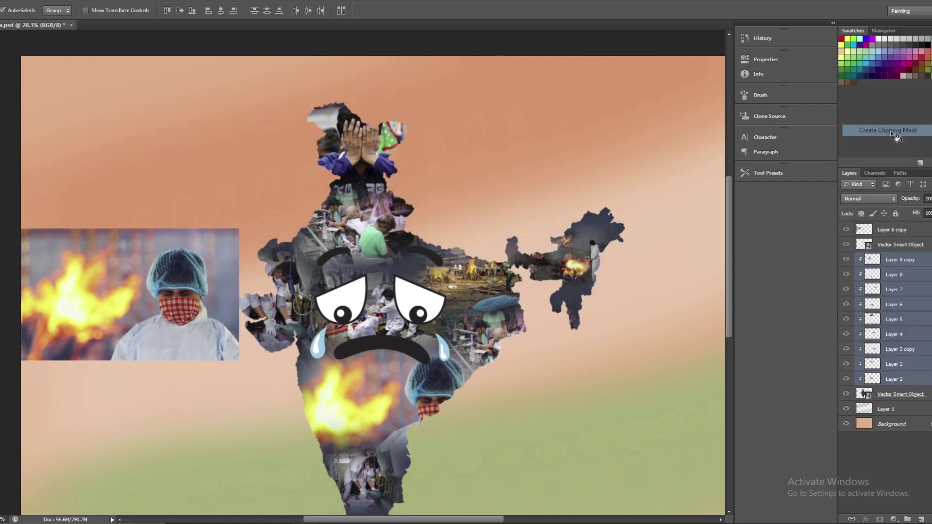
key("z")
left_click(425, 334, "alt")
scroll(426, 334, "down", 2)
key("v")
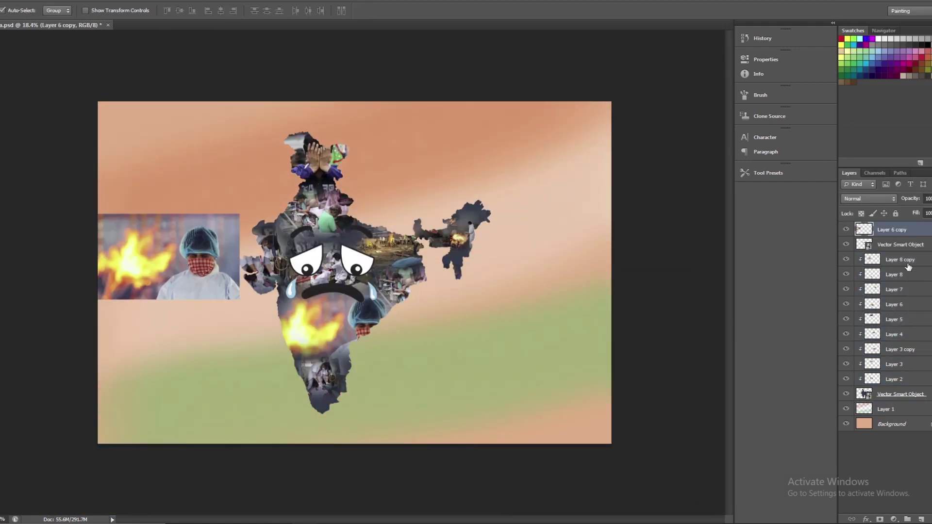
Select the India map layer and open its layer options, closing them without changes
left_click(900, 244)
left_click(895, 395)
right_click(898, 396)
left_click(898, 395)
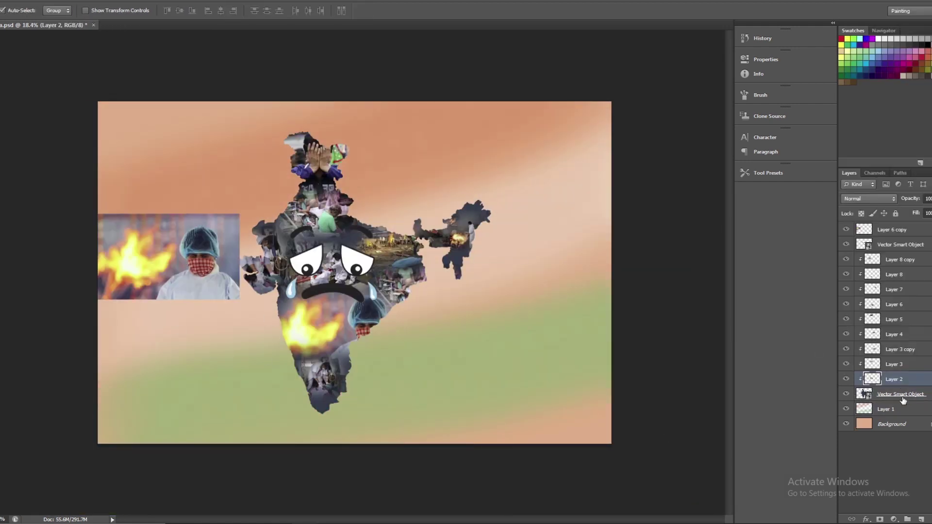
right_click(898, 395)
left_click(869, 139)
scroll(374, 229, "up", 2)
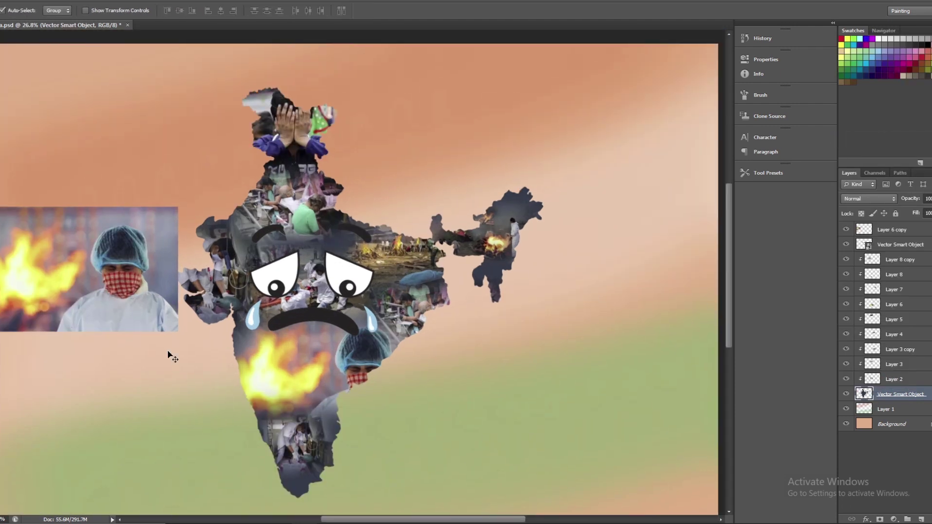
Lighten patches of the map with the Dodge tool and hide the Layer 6 copy photo
key("o")
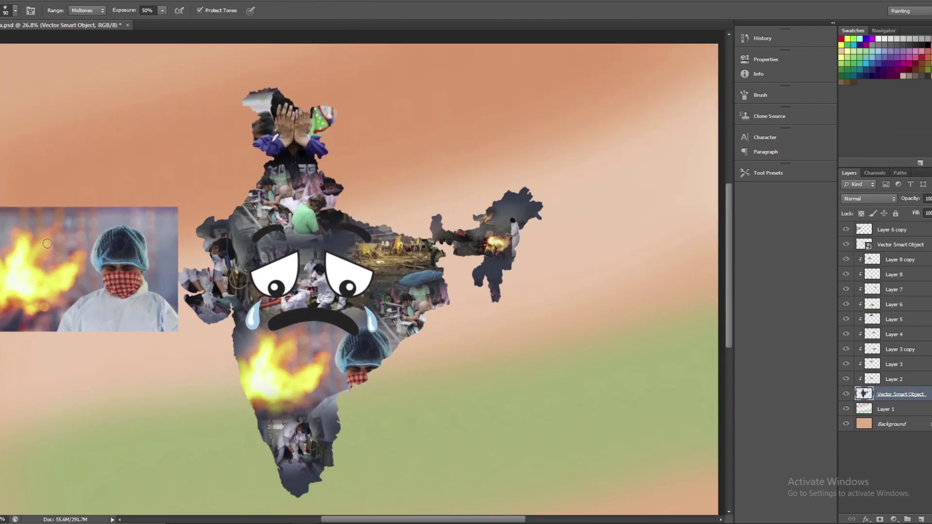
key("v")
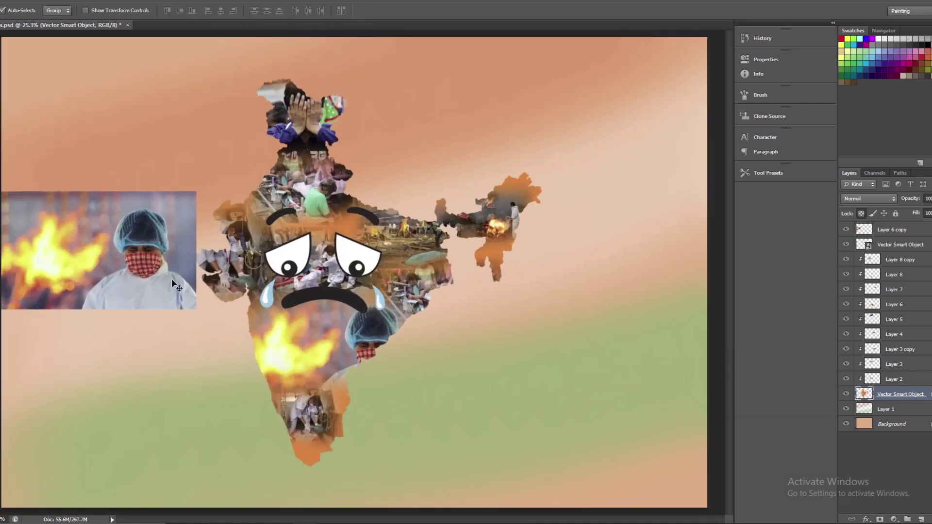
left_click(892, 229)
left_click(846, 229)
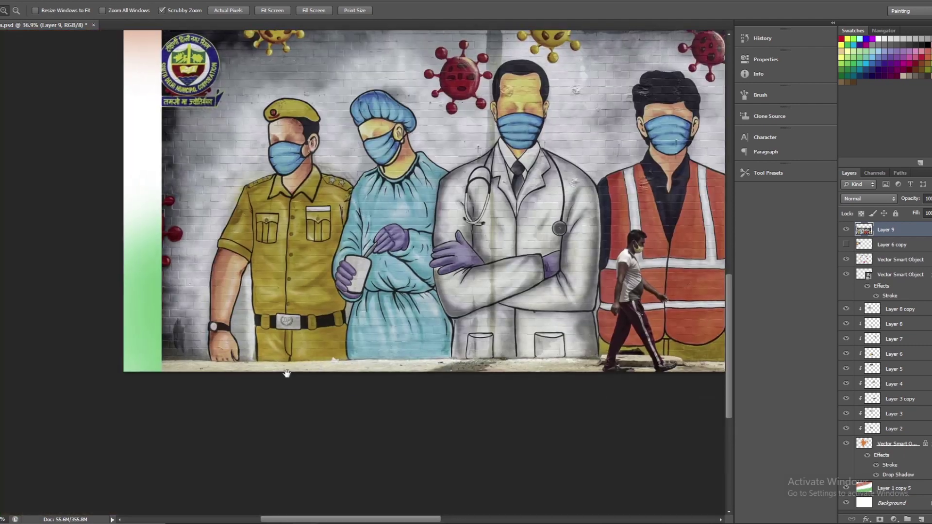
Duplicate the warriors mural, move the copy up and delete its lower part
left_click_drag(284, 321, 287, 373)
key("e")
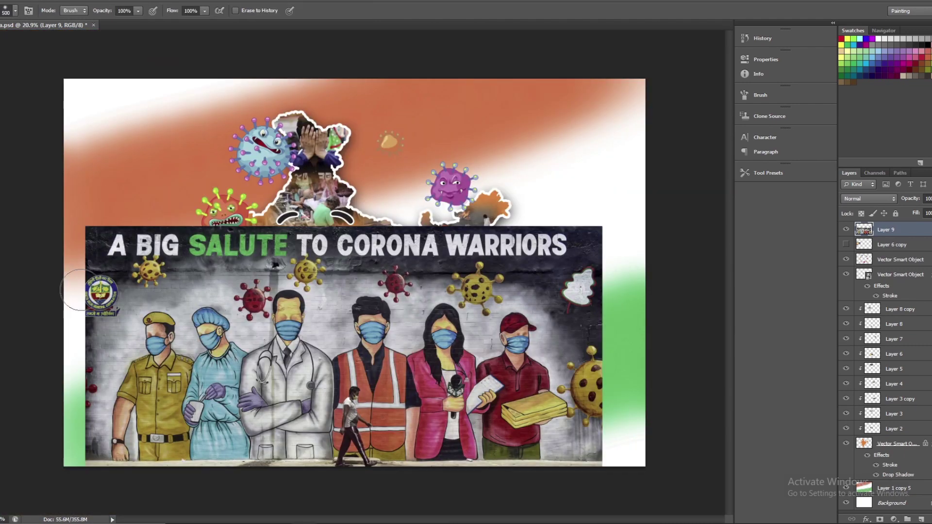
key("v")
left_click_drag(74, 307, 74, 193)
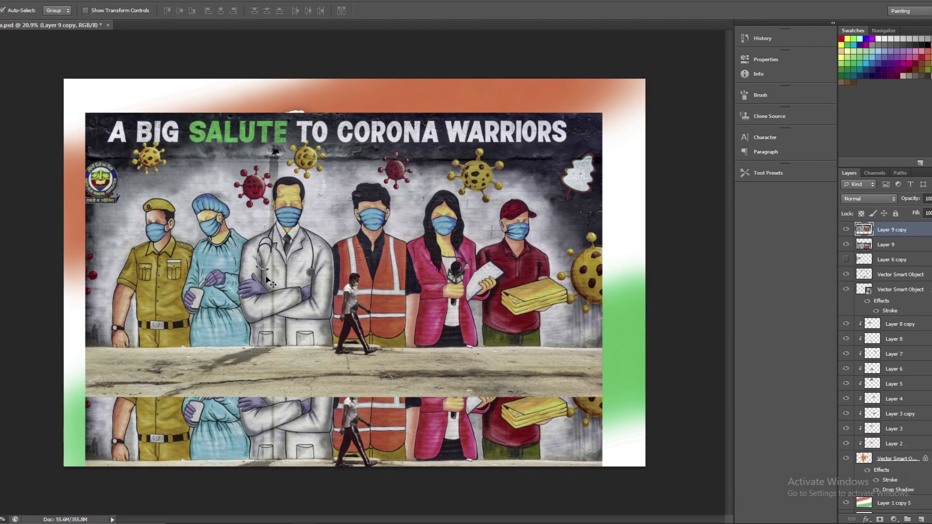
key("m")
left_click_drag(61, 392, 686, 156)
key("Delete")
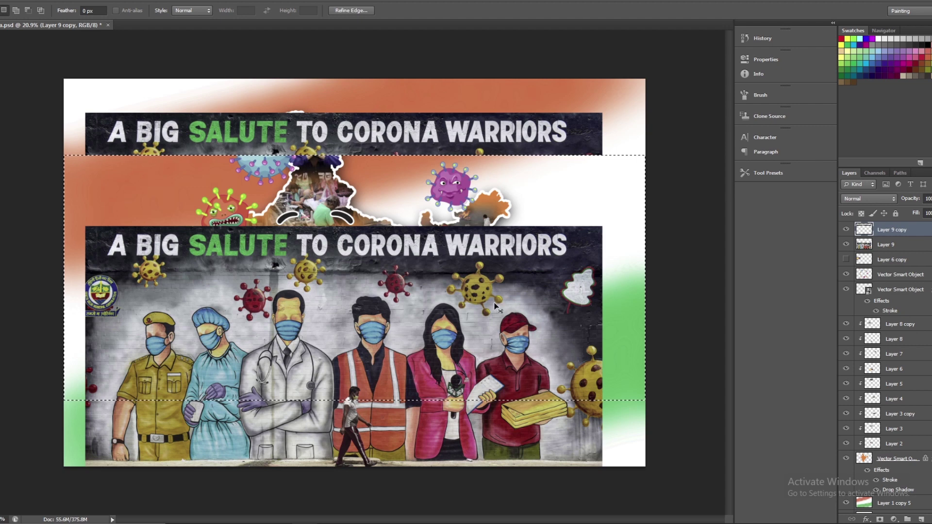
key("v")
Move the mural copy over the upper area, hide it, and raise the original mural
left_click(369, 281)
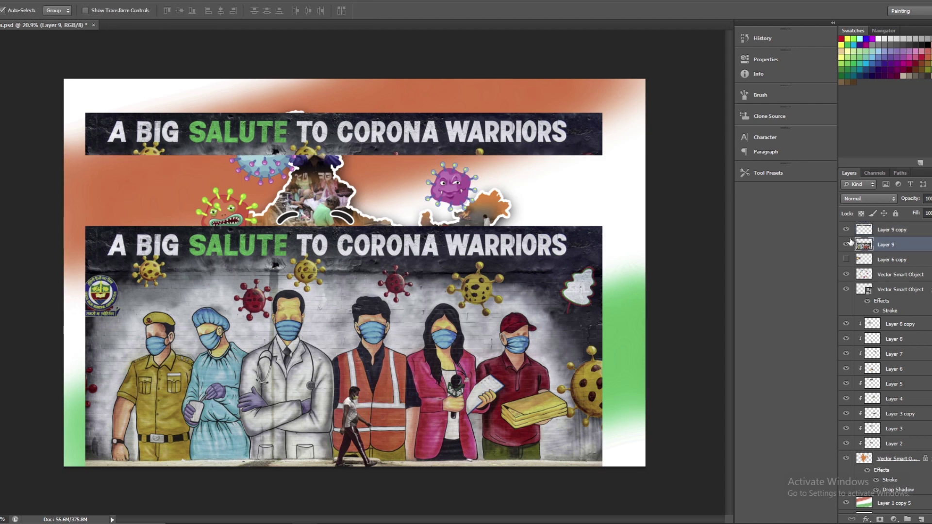
left_click(884, 229)
left_click_drag(656, 407, 656, 293)
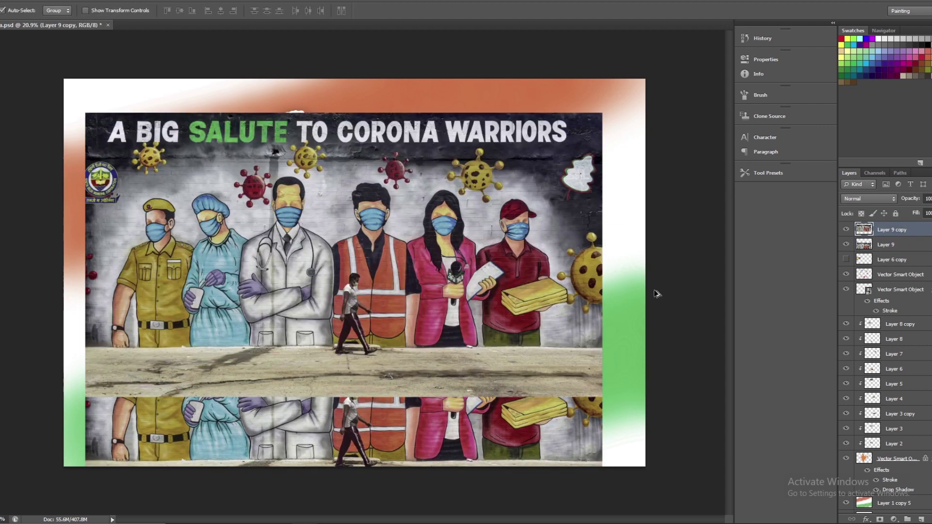
left_click(846, 230)
left_click(883, 244)
left_click_drag(383, 383, 384, 290)
Try deleting a strip from the mural's left edge, undo it, and nudge the mural down
key("z")
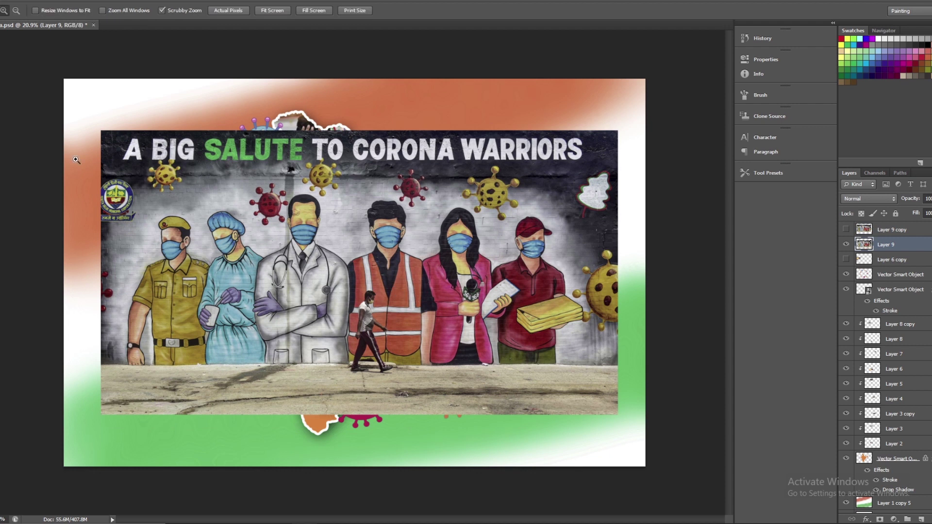
key("m")
key("ctrl+z")
left_click_drag(64, 147, 137, 449)
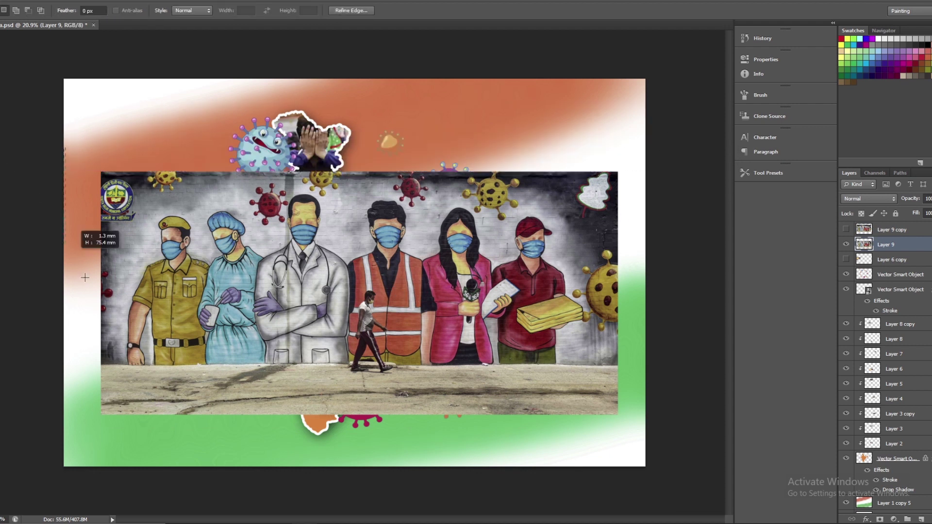
key("Delete")
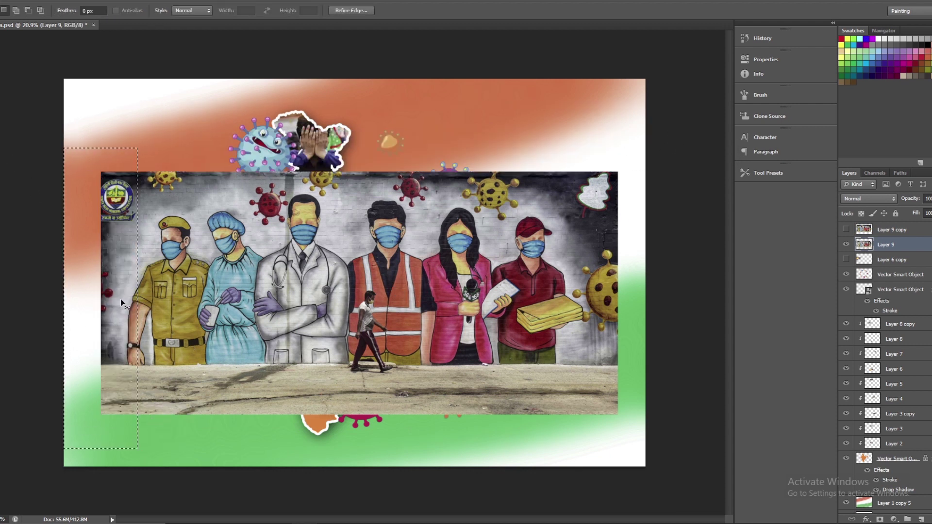
key("ctrl+alt+z")
key("ctrl+alt+z")
left_click_drag(313, 368, 323, 375)
Scale and lower the mural with Free Transform to fill the poster's lower part
key("ctrl+t")
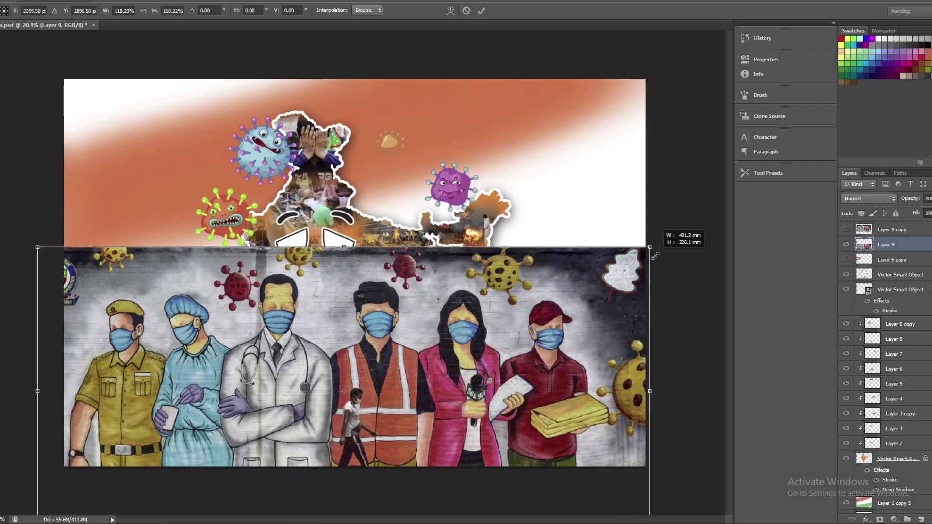
mouse_move(601, 277)
left_mouse_down()
mouse_move(645, 247)
mouse_move(596, 268)
left_mouse_up()
key("Return")
key("ctrl+t")
left_click_drag(442, 395, 443, 420)
key("Return")
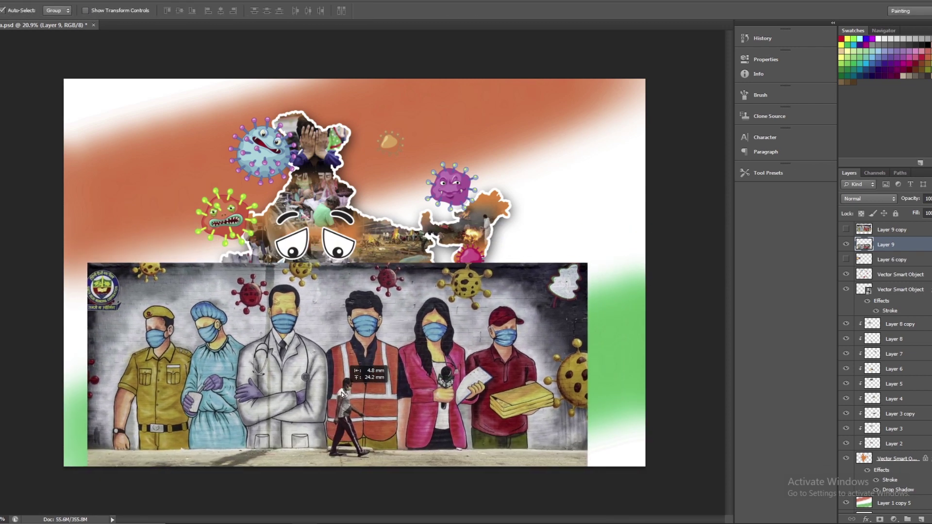
left_click_drag(350, 423, 406, 325)
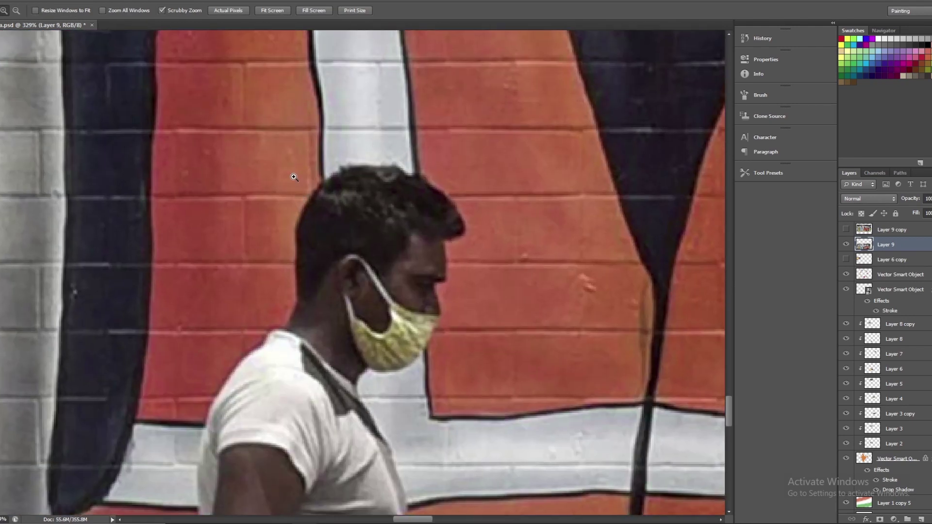
Trace a piece of the orange vest with the Pen tool and copy it to a new layer
left_click_drag(293, 177, 457, 292)
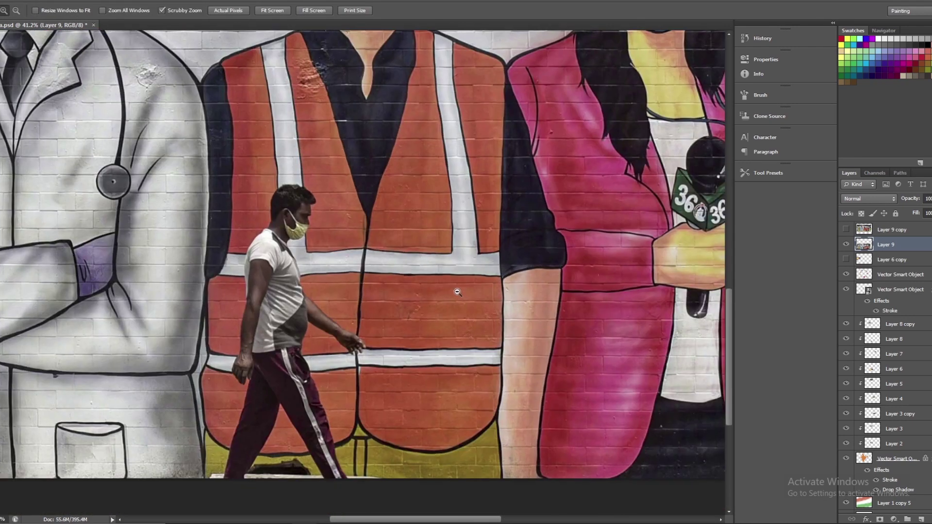
key("p")
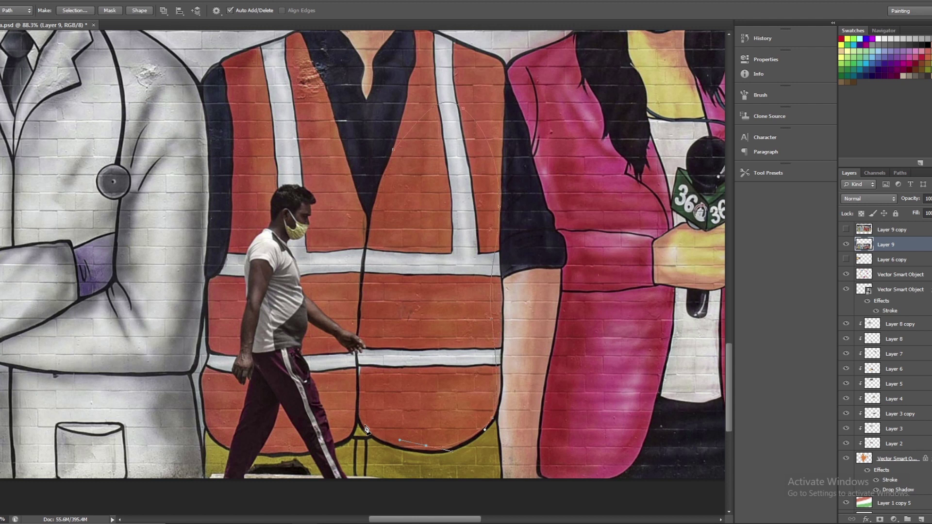
key("ctrl+Return")
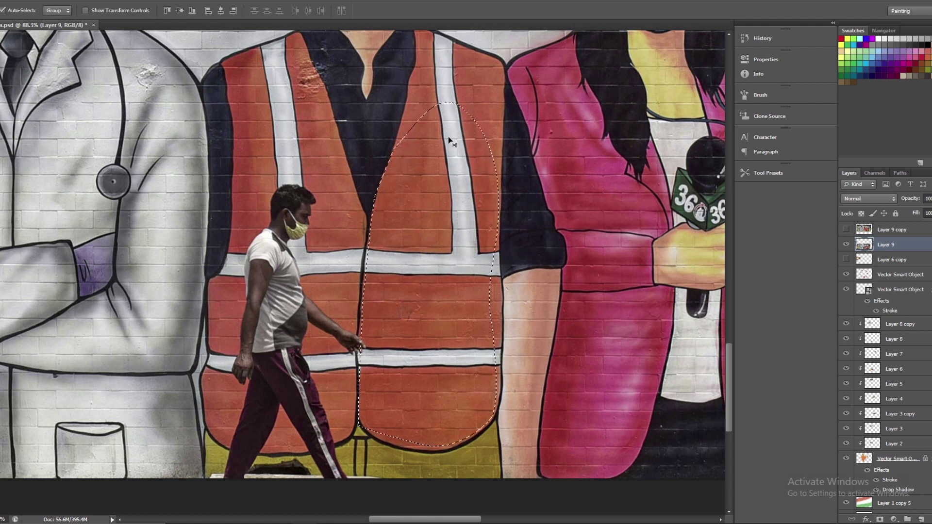
key("ctrl+j")
left_click_drag(449, 264, 337, 271)
Flip the vest piece horizontally and rotate it into place over the vest
key("ctrl+t")
right_click(336, 271)
left_click(374, 425)
left_click_drag(297, 345, 275, 330)
left_click_drag(216, 298, 245, 282)
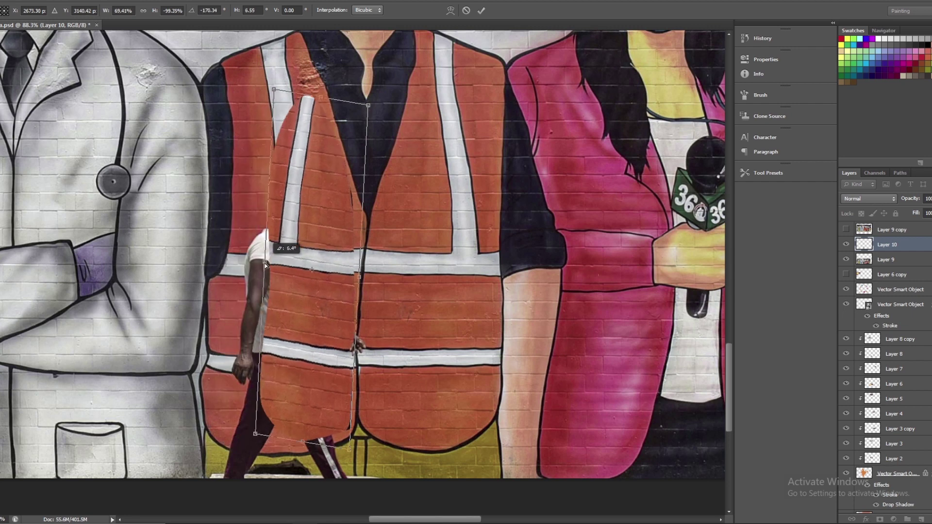
right_click(308, 318)
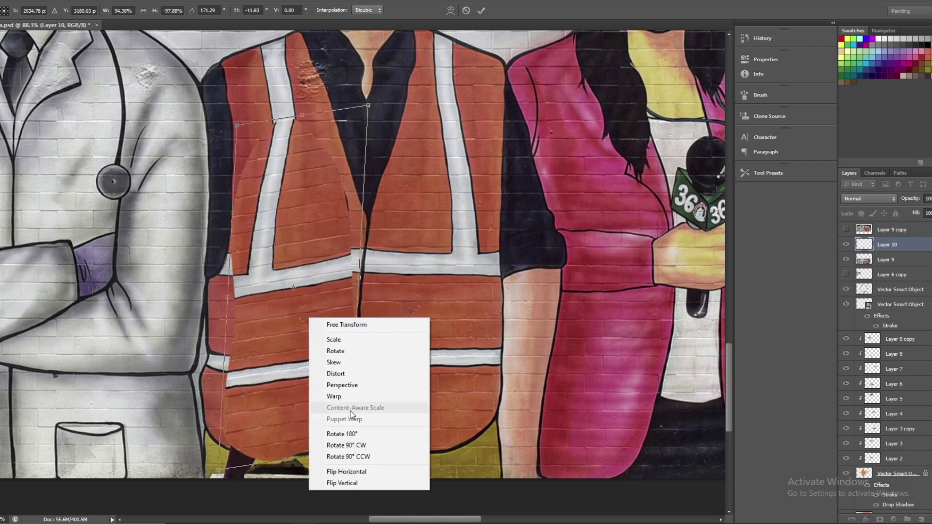
left_click(350, 411)
key("Return")
Zoom out to the whole poster, back in on the vest figure, and reselect the mural layer
key("z")
left_click_drag(443, 268, 376, 424)
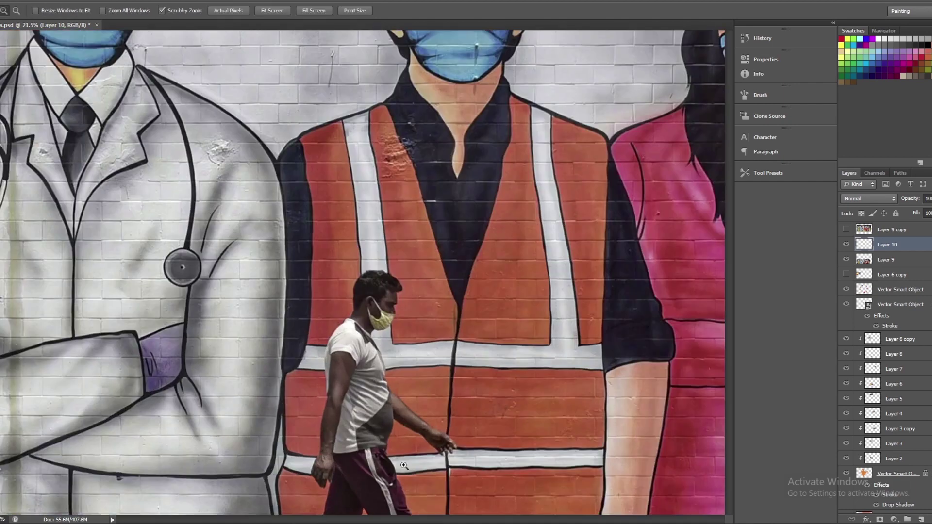
left_click_drag(376, 423, 461, 347)
key("v")
left_click(461, 347)
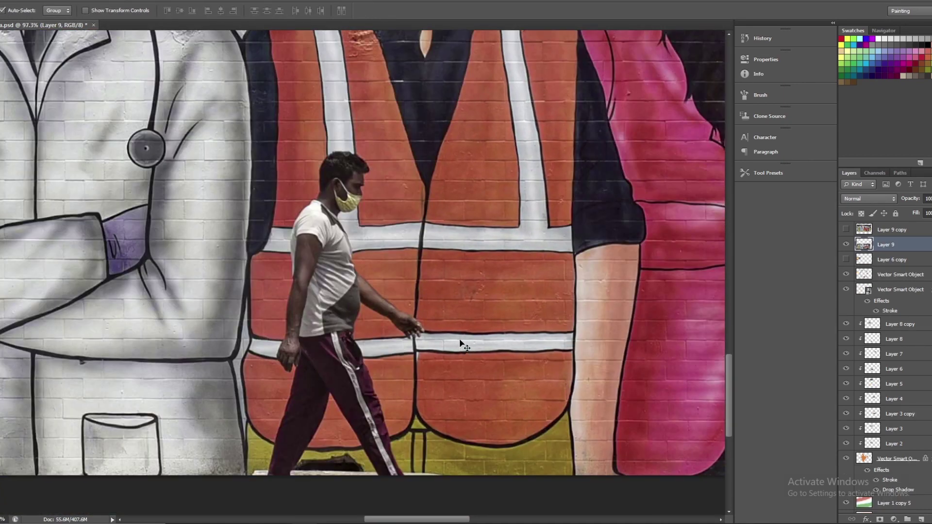
Delete the vest patch layer, zoom in on the vest's upper part and choose the Smudge tool
key("ctrl+minus")
key("z")
mouse_move(335, 235)
left_mouse_down()
mouse_move(353, 235)
mouse_move(337, 189)
left_mouse_up()
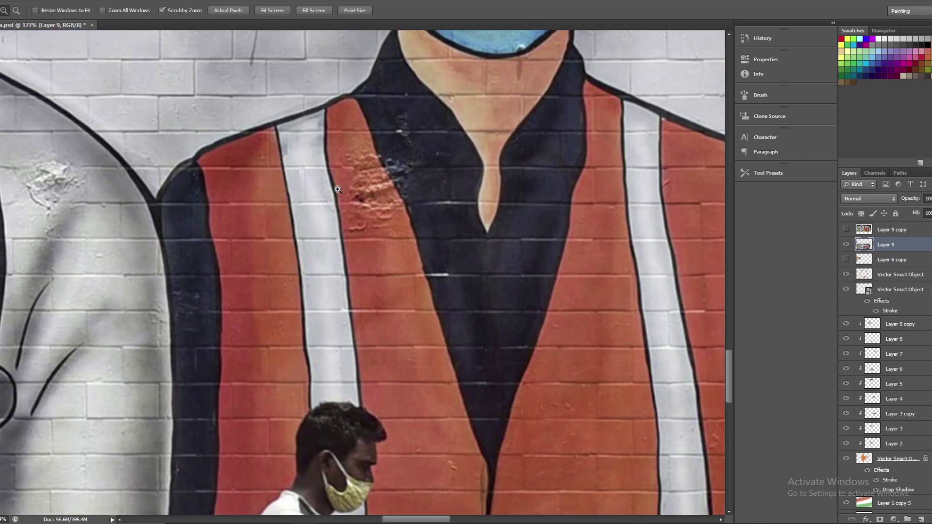
key("g")
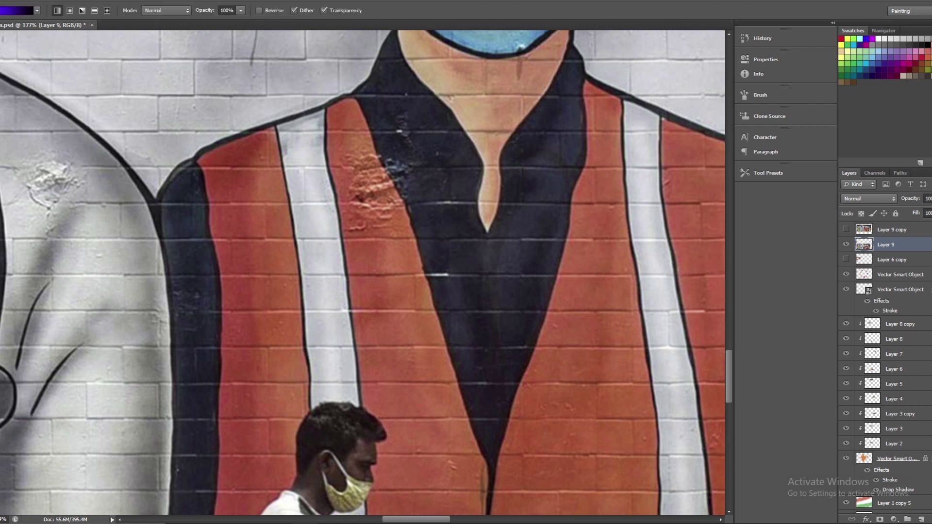
key("r")
Set an 80 px smudge brush and smudge the vest beside its white stripe
left_click(15, 11)
left_click(290, 237)
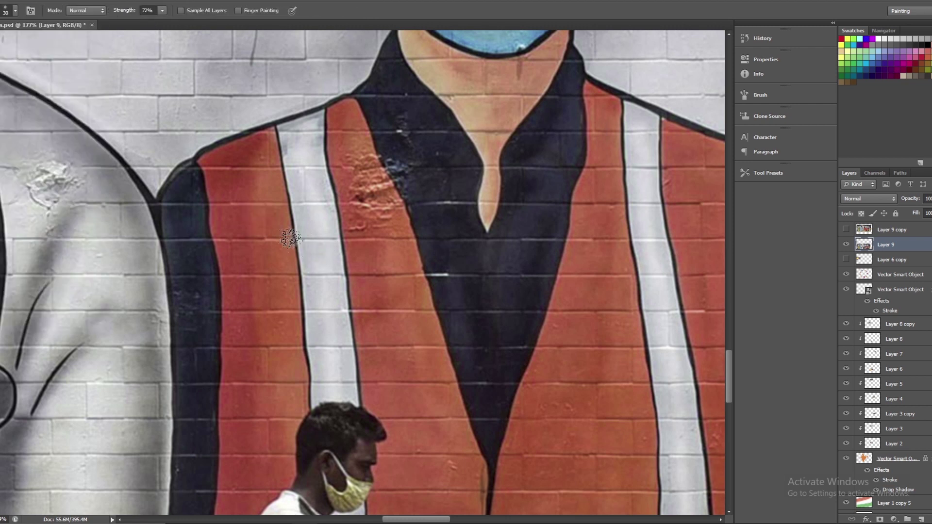
left_click(15, 10)
scroll(80, 223, "down", 5)
scroll(78, 250, "down", 5)
scroll(80, 262, "down", 5)
scroll(58, 296, "down", 5)
scroll(47, 182, "up", 3)
scroll(34, 208, "up", 5)
scroll(14, 236, "up", 3)
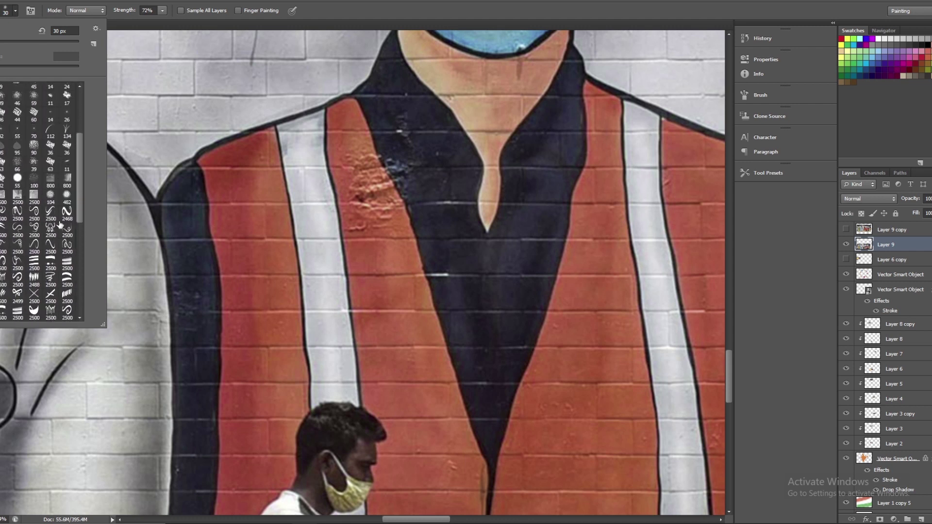
left_click(279, 267)
key("bracketleft")
key("bracketleft")
key("bracketleft")
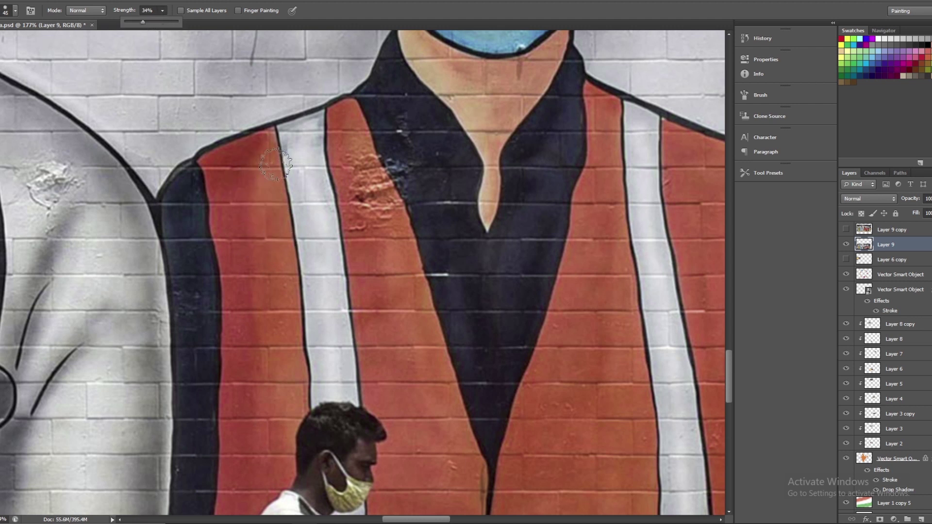
Undo the last smudge stroke, review the History list, and zoom toward the mural's top-left corner
key("ctrl+z")
key("z")
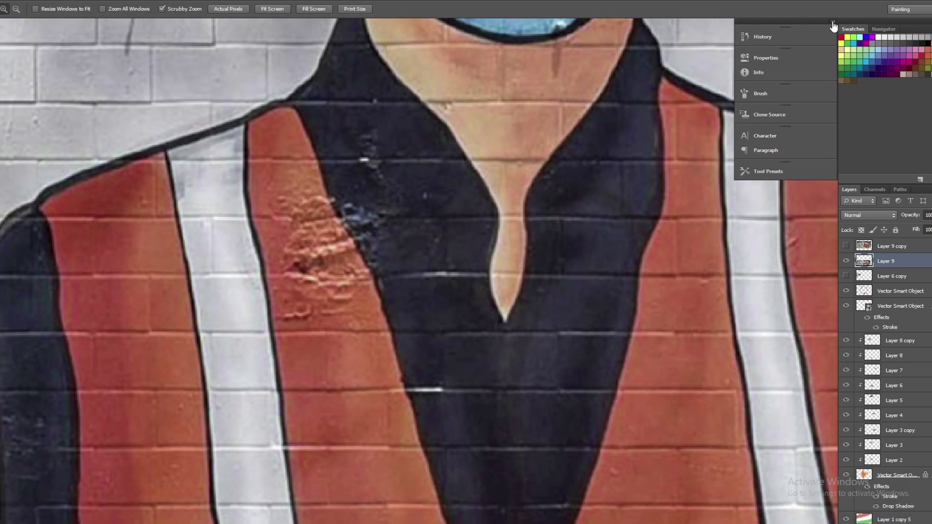
left_click(832, 22)
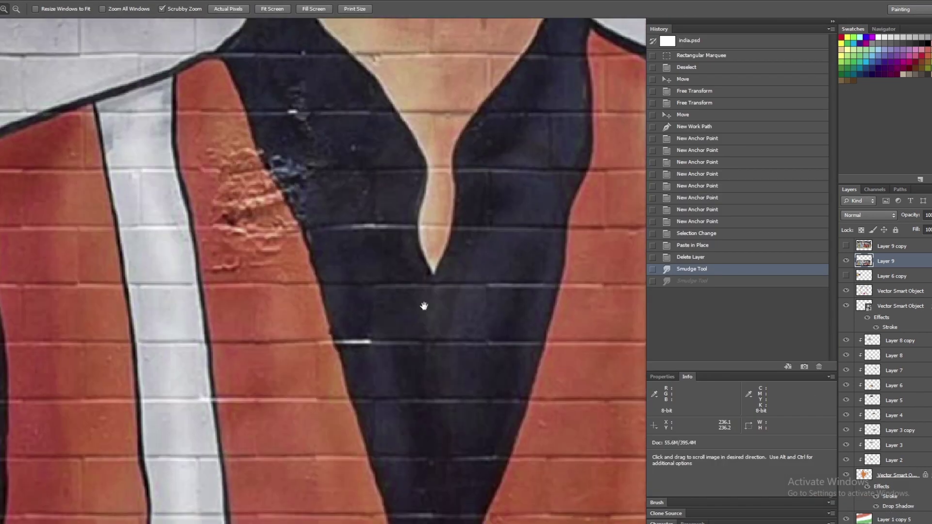
left_click(833, 22)
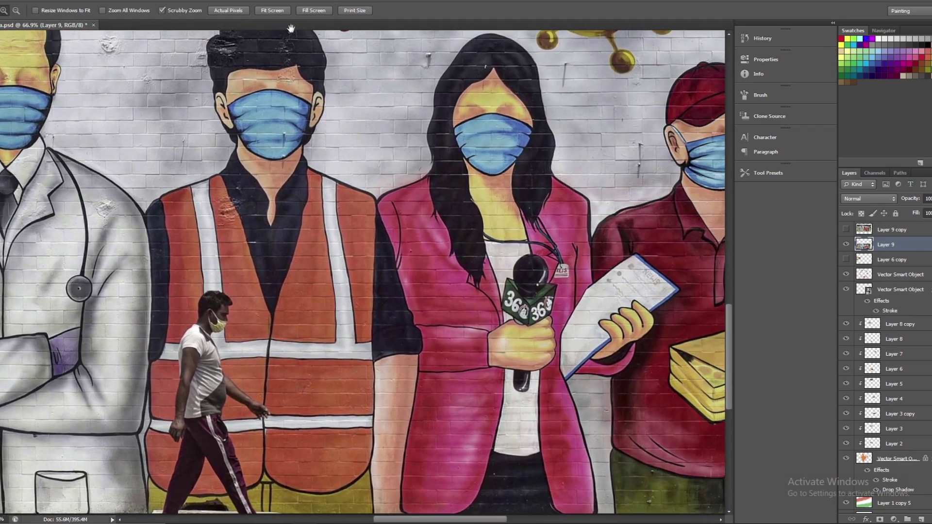
left_click(204, 1)
mouse_move(186, 16)
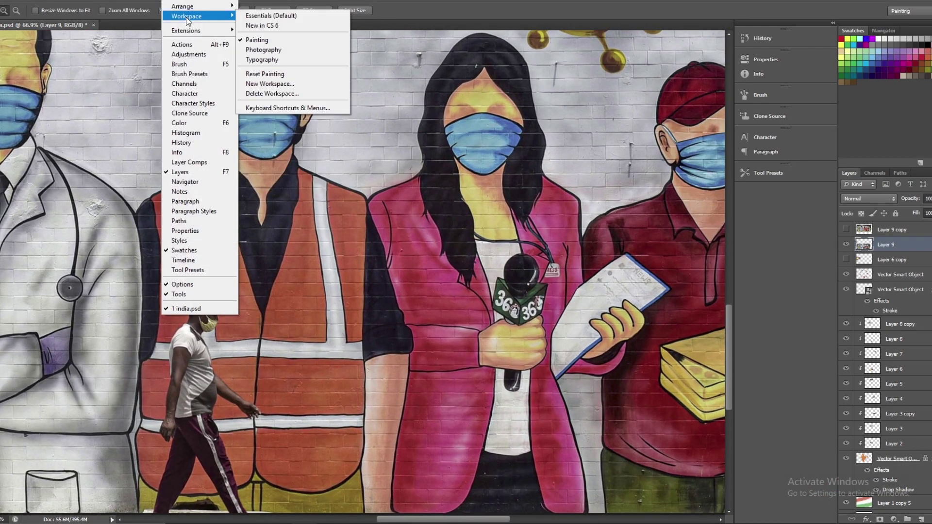
left_click(315, 201)
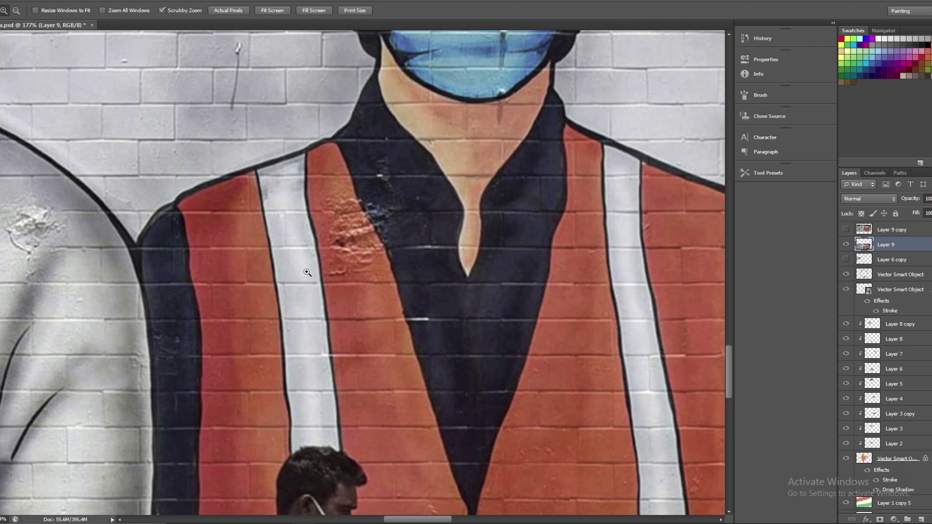
key("ctrl+0")
left_click(187, 137)
Delete the mural's top-left logo area with a rectangular marquee selection
key("m")
left_click_drag(138, 102, 239, 248)
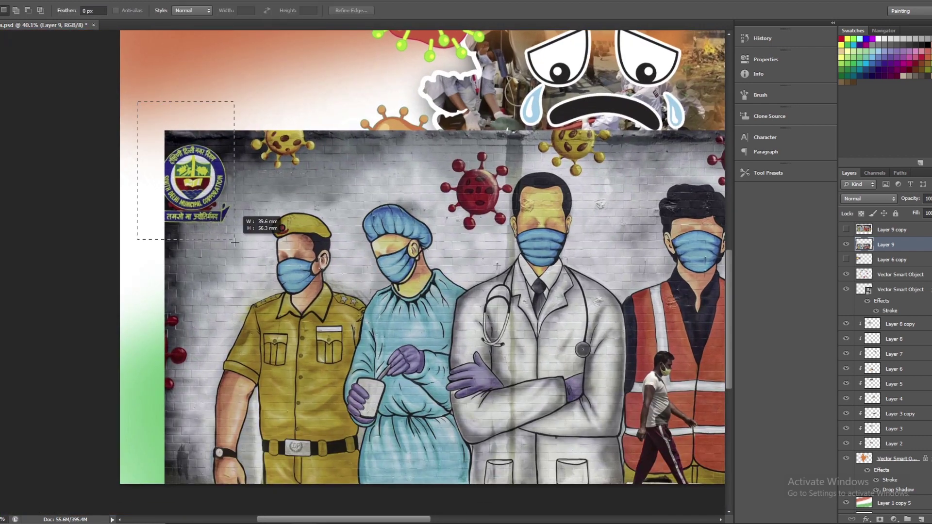
key("Delete")
Zoom onto the policeman's shirt, duplicate the mural layer, and keep working on Layer 9 with Smudge
left_click(331, 284)
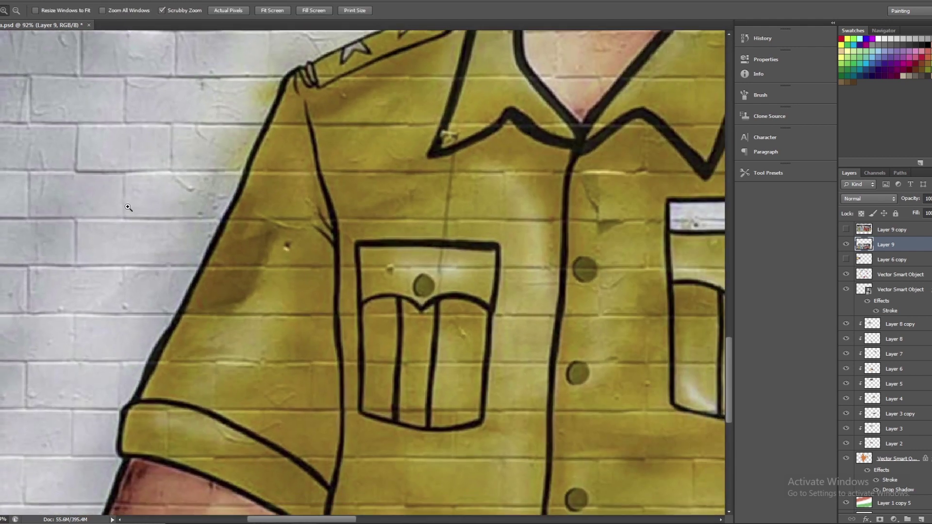
left_click_drag(203, 270, 244, 367)
key("r")
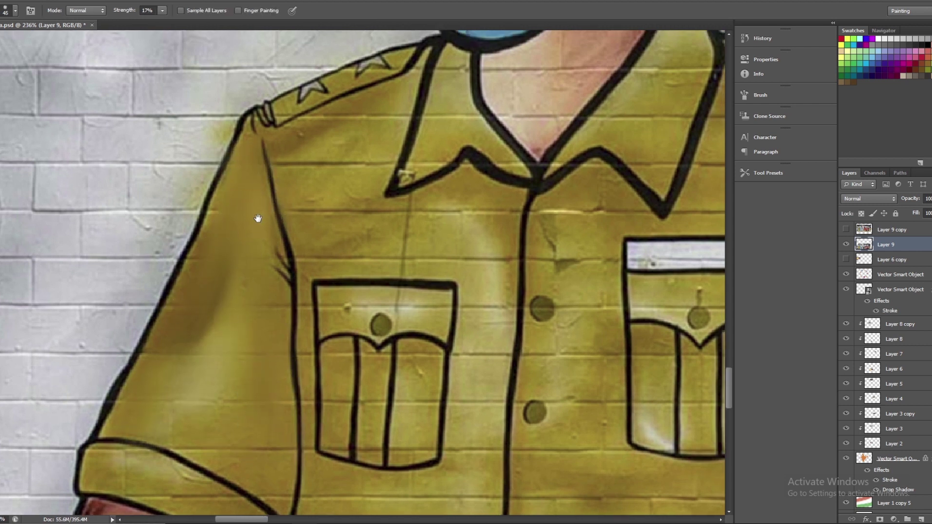
scroll(256, 214, "up", 3)
key("ctrl+j")
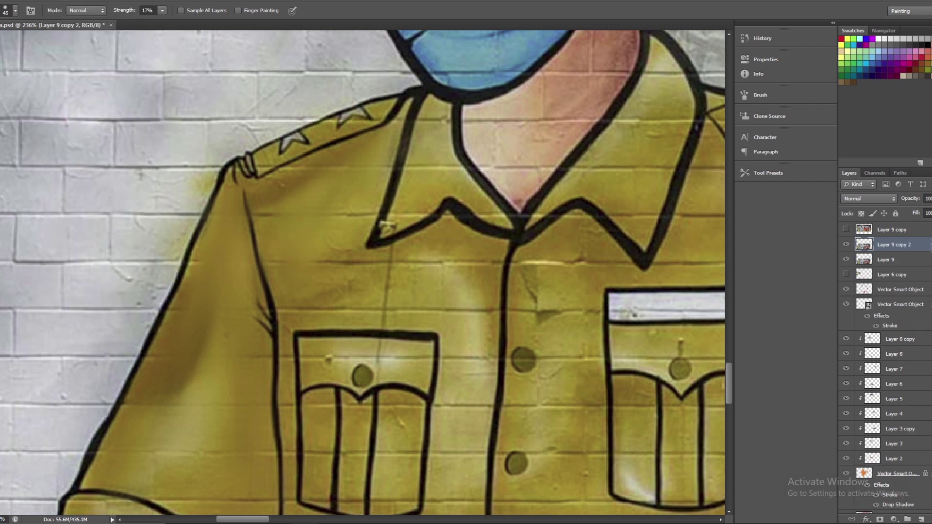
scroll(298, 202, "down", 1)
scroll(248, 252, "up", 2)
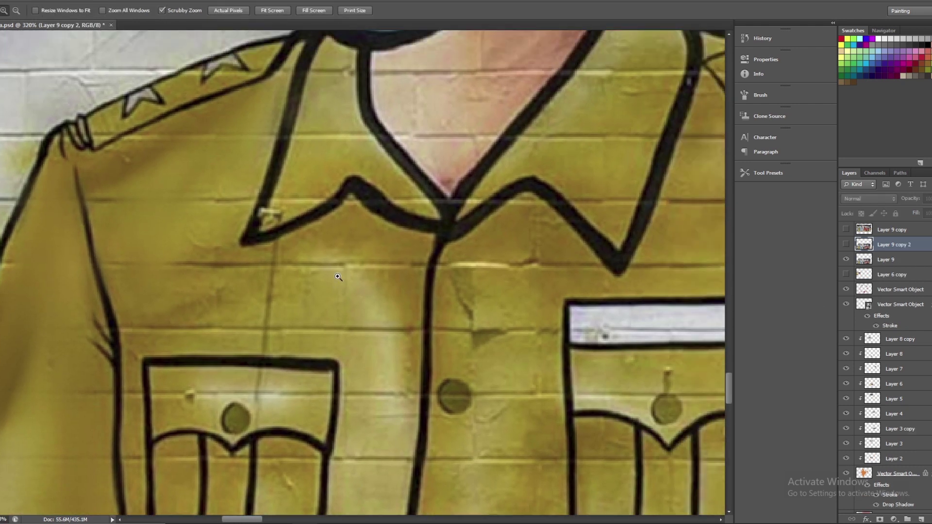
left_click(888, 260)
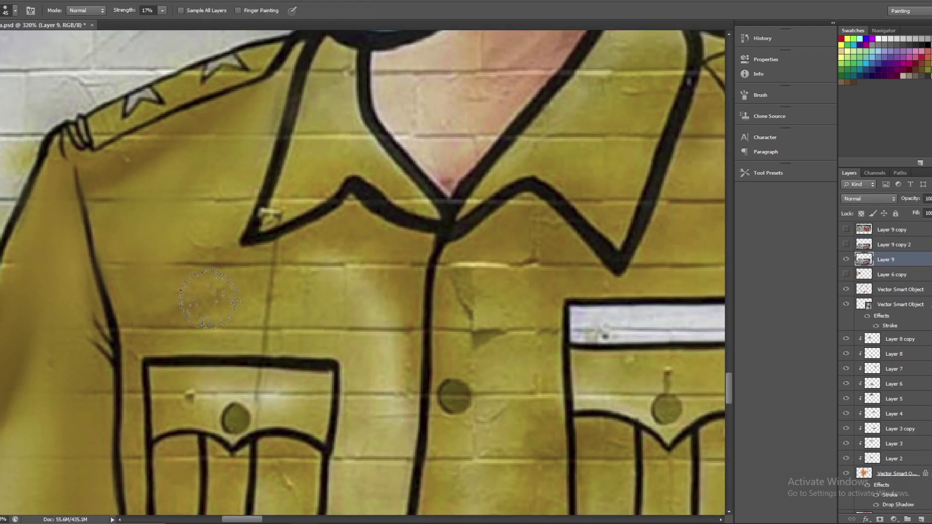
Smudge the arm's skin along its left edge with a size 35 brush
key("bracketleft")
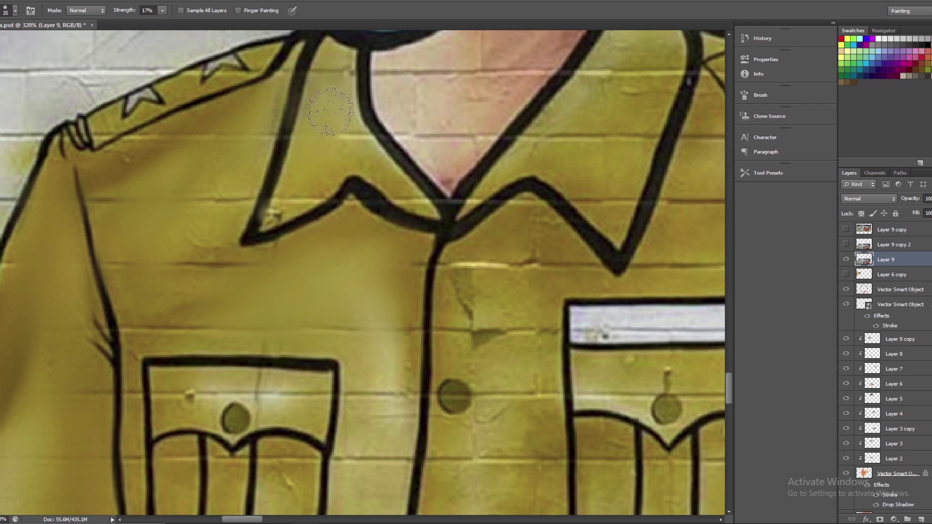
left_click_drag(258, 160, 288, 161)
left_click_drag(170, 162, 323, 253)
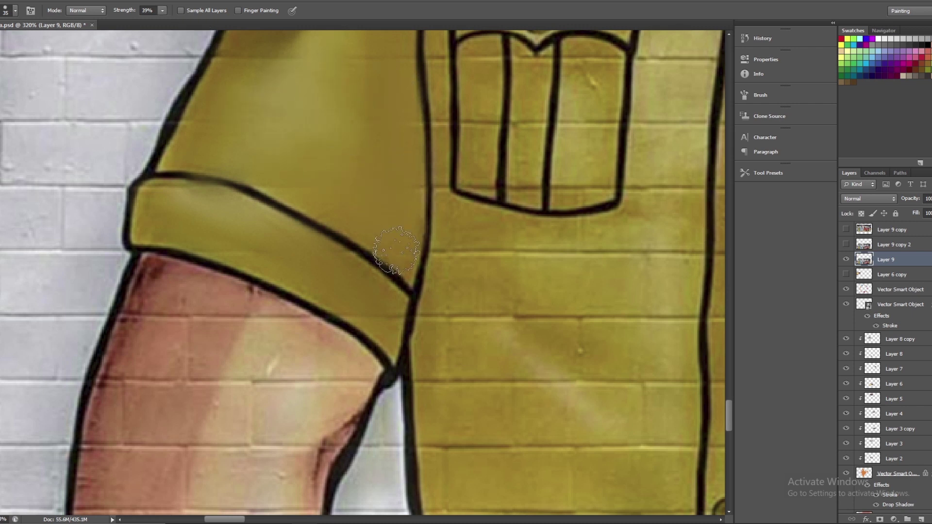
left_click_drag(152, 316, 254, 170)
left_click_drag(218, 273, 256, 142)
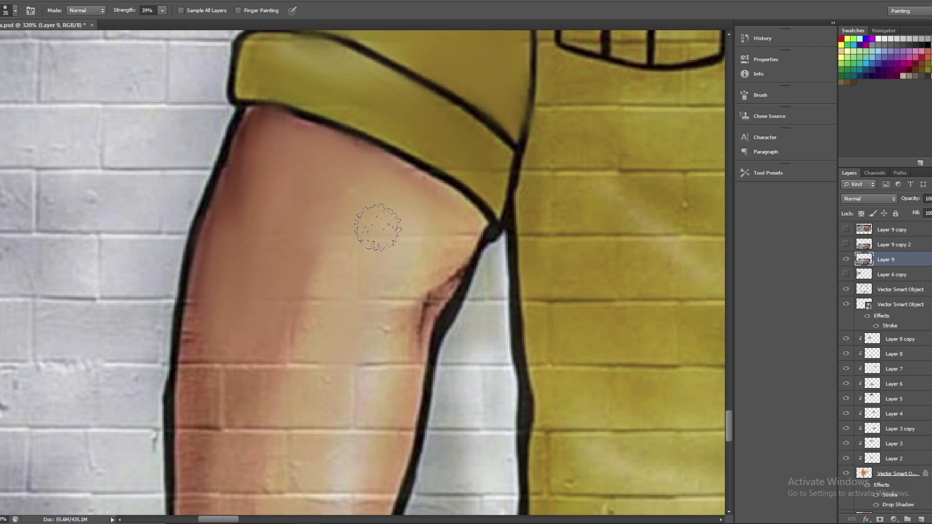
left_click_drag(212, 425, 269, 92)
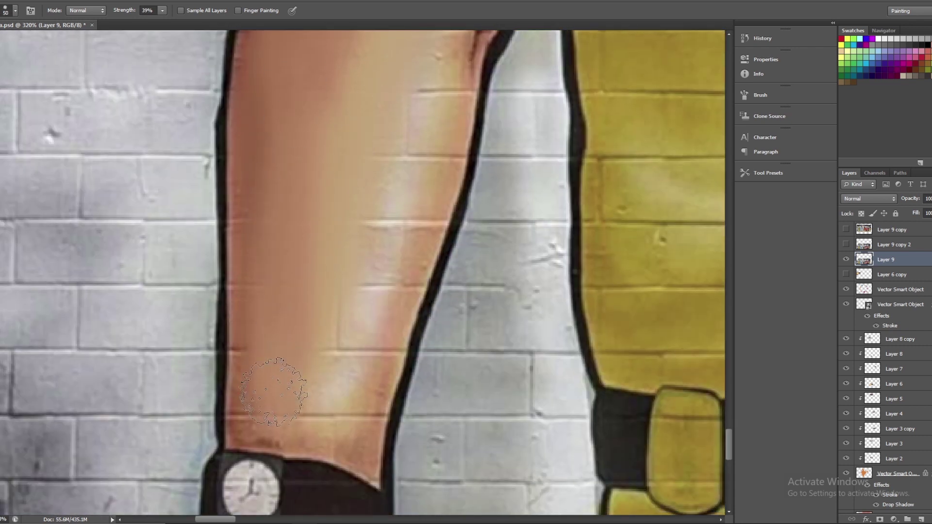
Smooth the thigh skin below the yellow shorts
left_click_drag(385, 316, 395, 343)
mouse_move(423, 271)
left_mouse_down()
mouse_move(435, 184)
mouse_move(359, 115)
left_mouse_up()
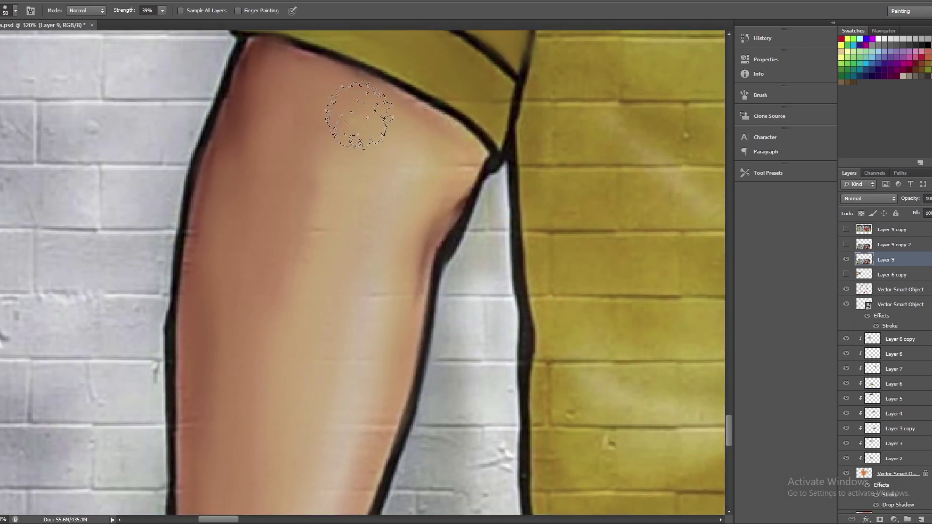
scroll(354, 118, "down", 3)
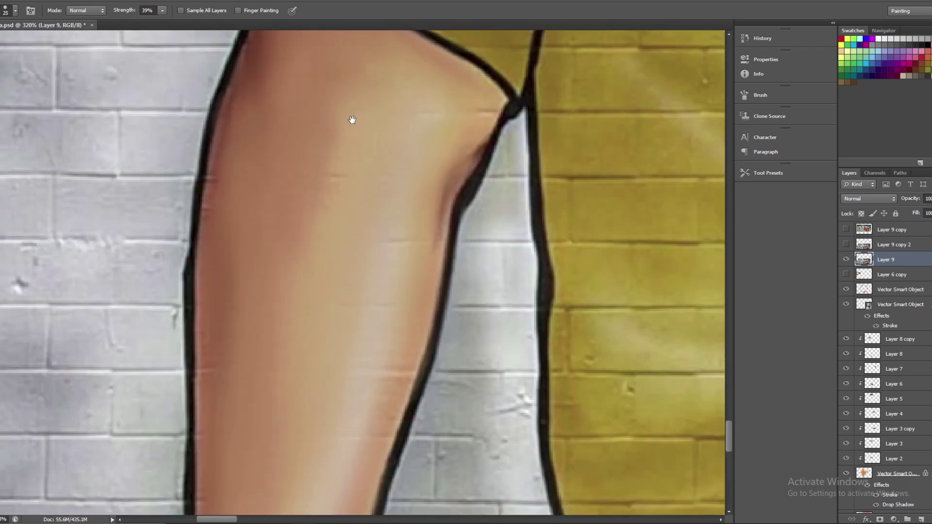
scroll(348, 440, "down", 8)
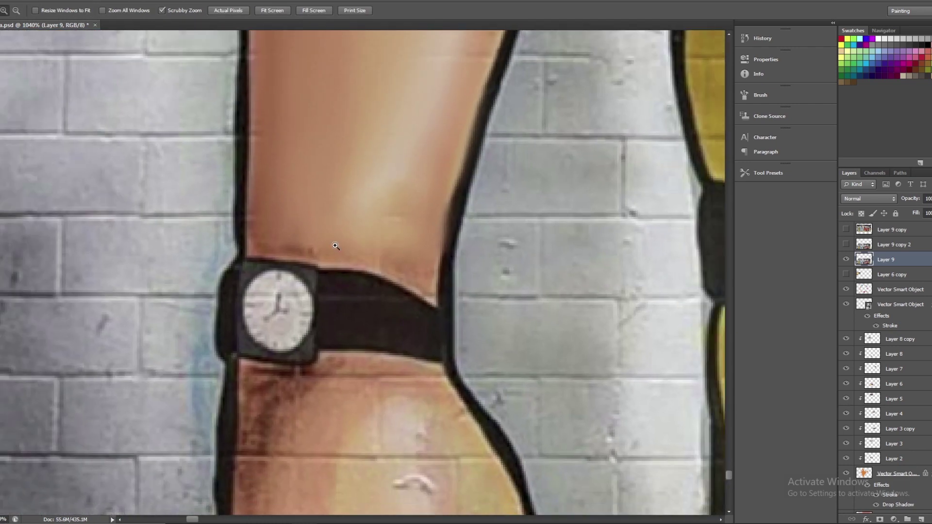
Zoom in on the wristwatch and lower Smudge strength to 9%
left_click_drag(296, 460, 379, 261)
key("r")
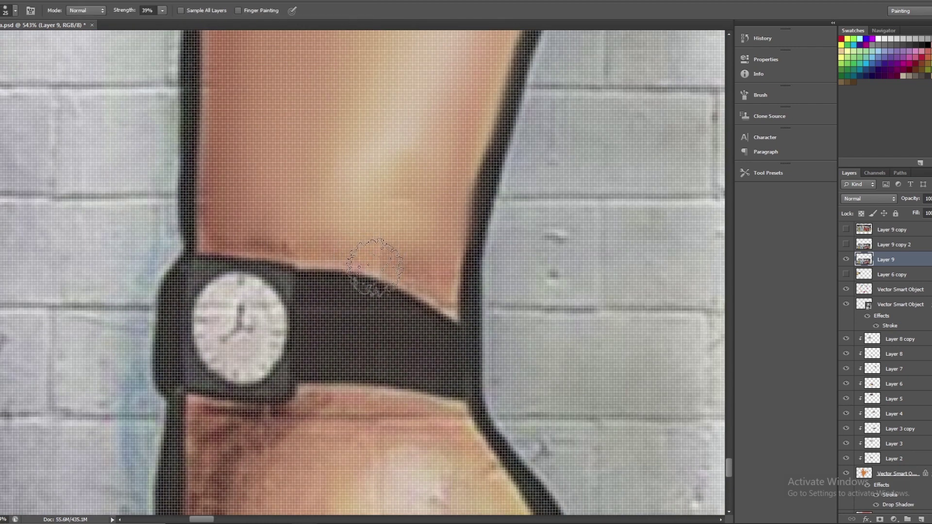
scroll(379, 261, "down", 2)
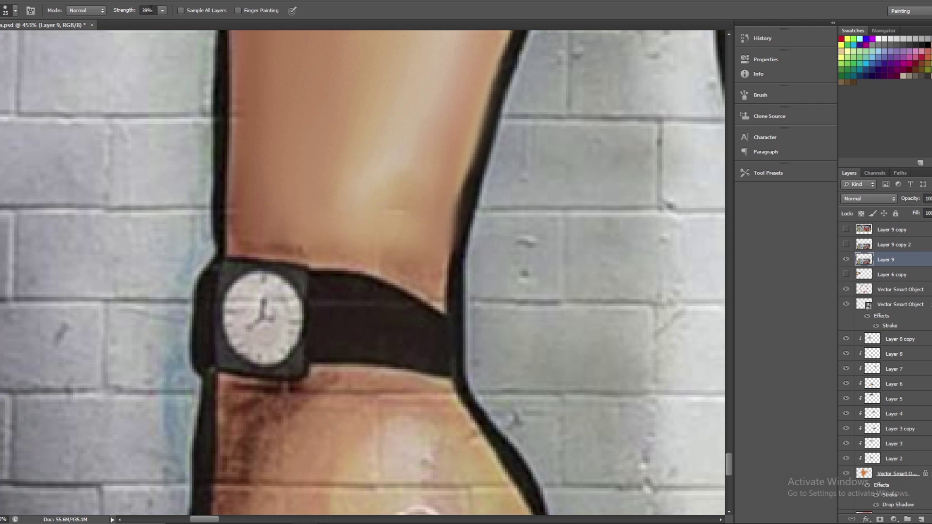
left_click_drag(152, 24, 145, 22)
scroll(431, 276, "down", 3)
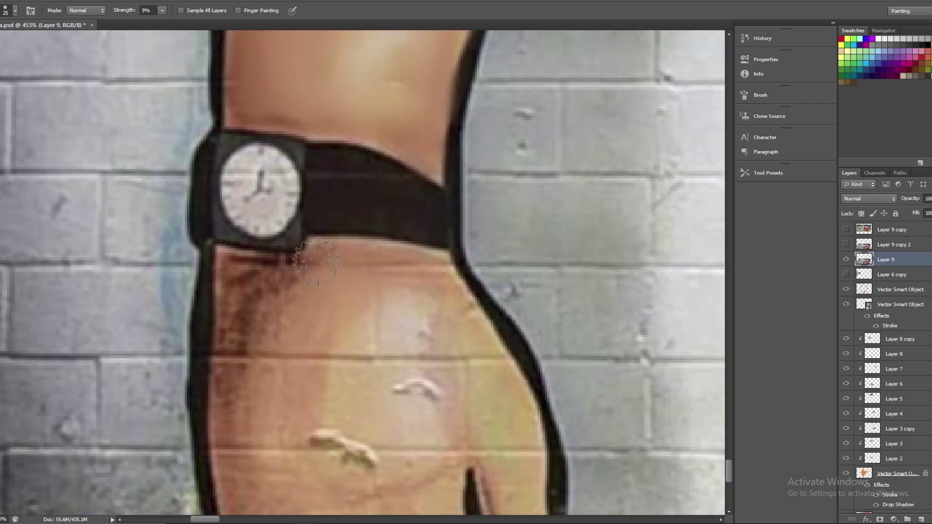
Blend the hand's white marks and finger crease into the skin with a size 40 brush
mouse_move(417, 386)
left_mouse_down()
mouse_move(412, 344)
mouse_move(395, 384)
left_mouse_up()
key("bracketright")
scroll(282, 389, "down", 5)
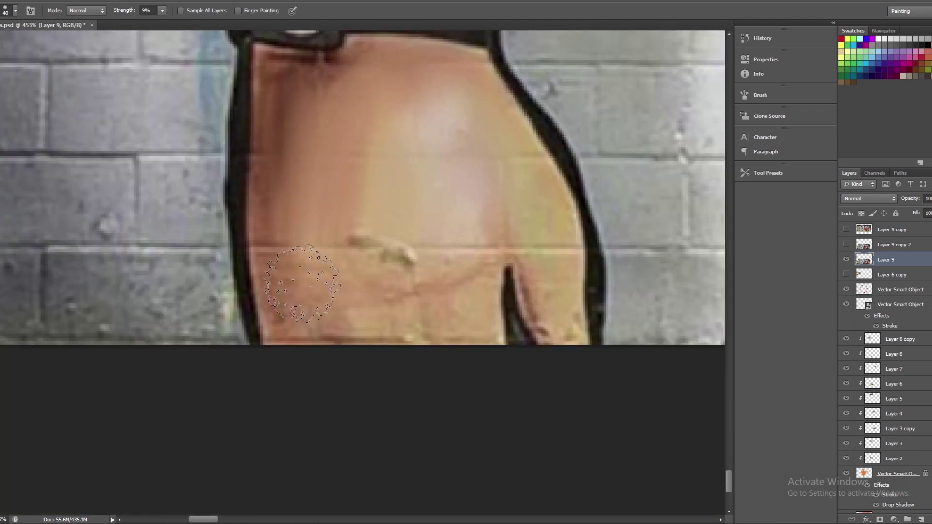
mouse_move(352, 233)
left_mouse_down()
mouse_move(374, 260)
mouse_move(443, 250)
mouse_move(478, 218)
left_mouse_up()
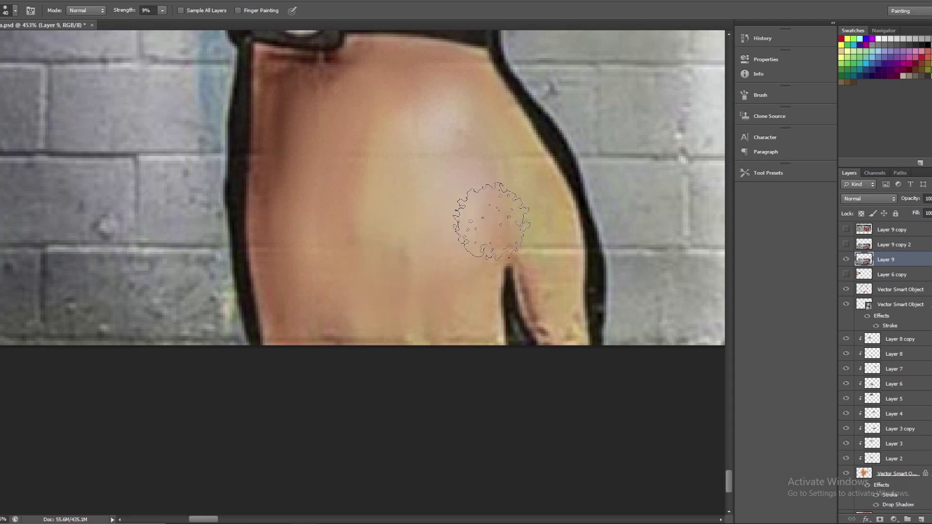
left_click_drag(551, 343, 515, 271)
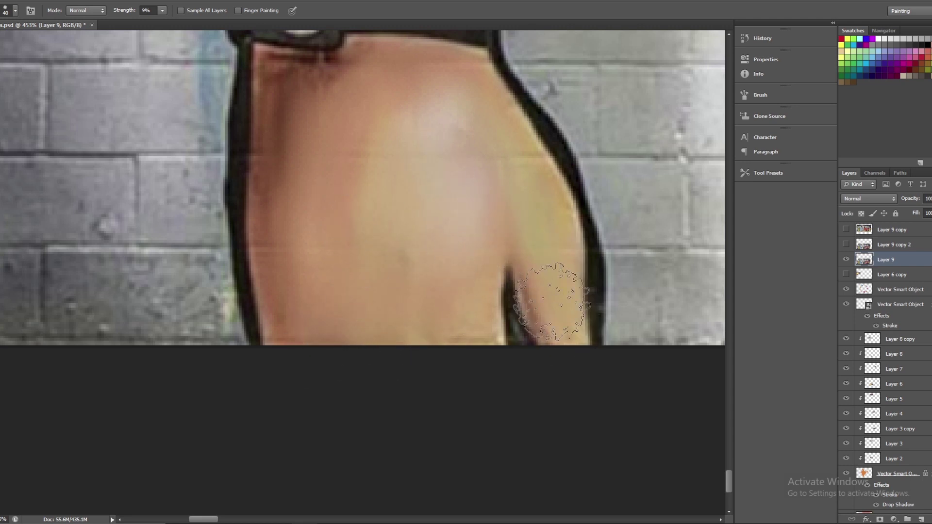
scroll(405, 223, "up", 2)
scroll(340, 194, "up", 1)
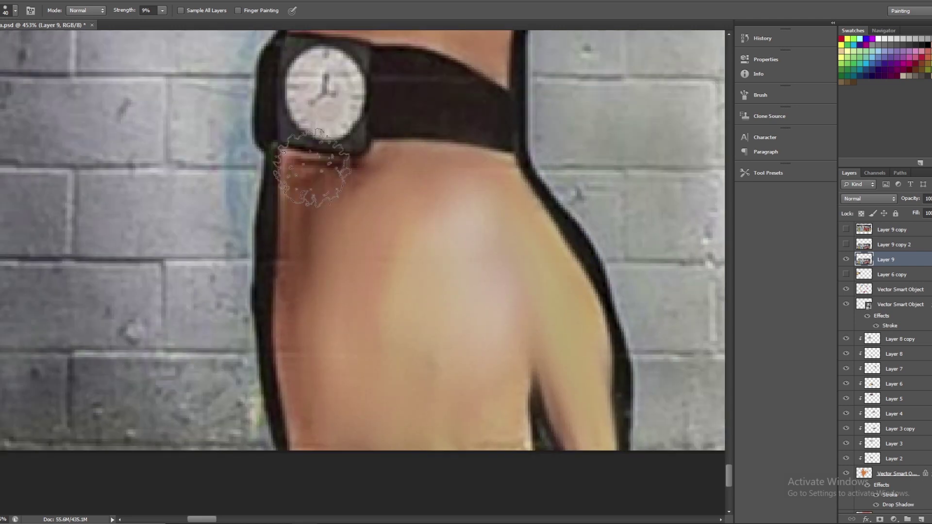
scroll(471, 422, "up", 3)
scroll(364, 152, "right", 5)
scroll(343, 443, "right", 5)
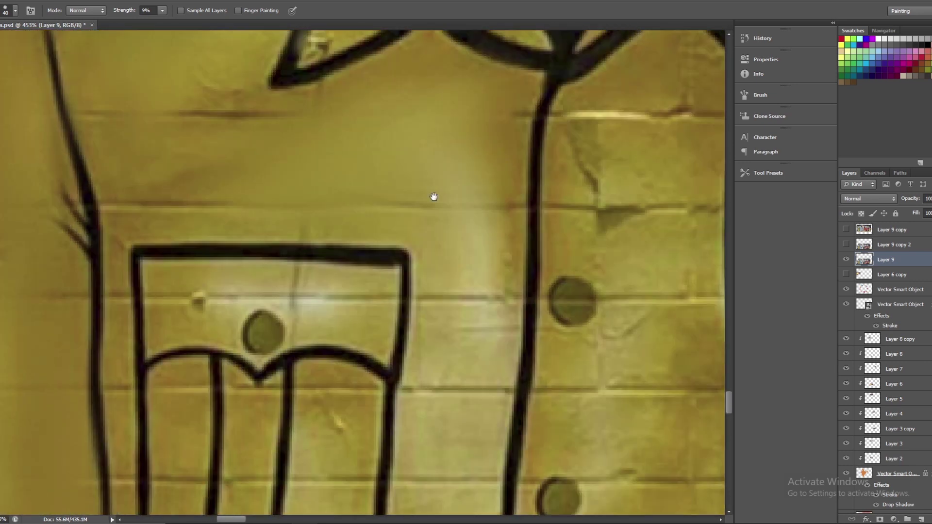
Lighten the dark horizontal shirt line and raise Smudge strength to 22%
scroll(433, 197, "down", 1)
left_click_drag(284, 185, 194, 121)
left_click_drag(161, 21, 170, 21)
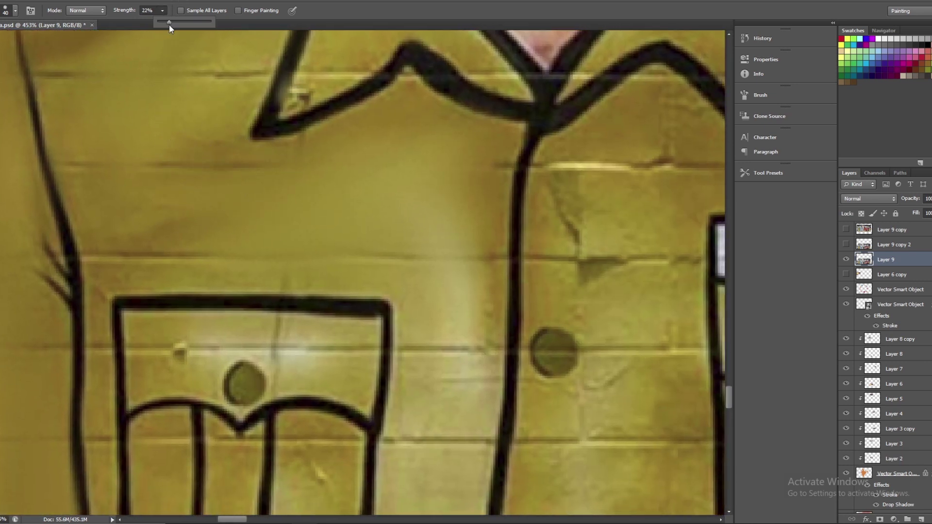
scroll(231, 166, "up", 3)
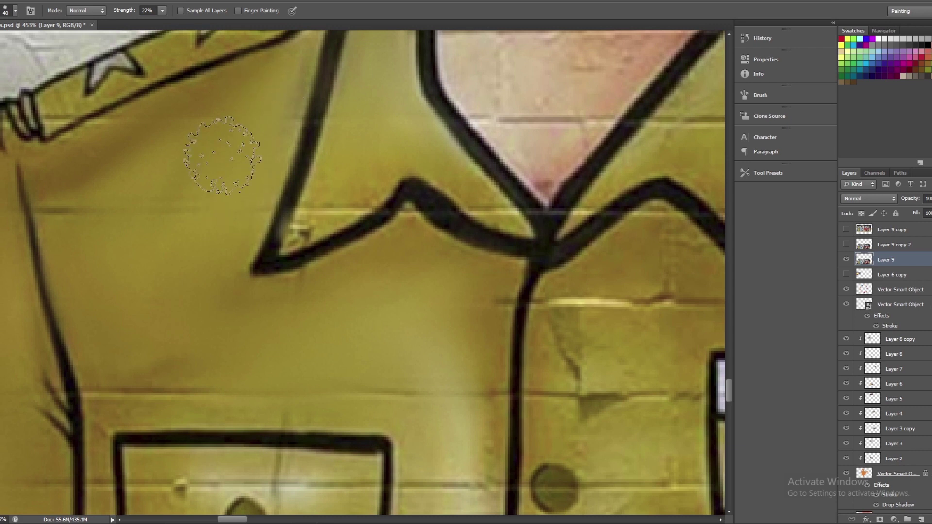
scroll(217, 178, "down", 2)
scroll(217, 178, "right", 2)
scroll(217, 178, "down", 3)
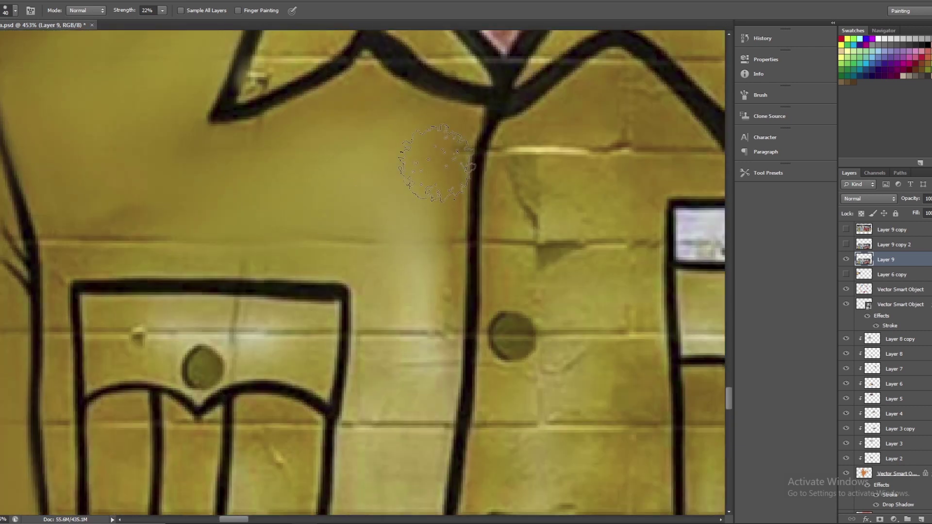
scroll(108, 227, "down", 2)
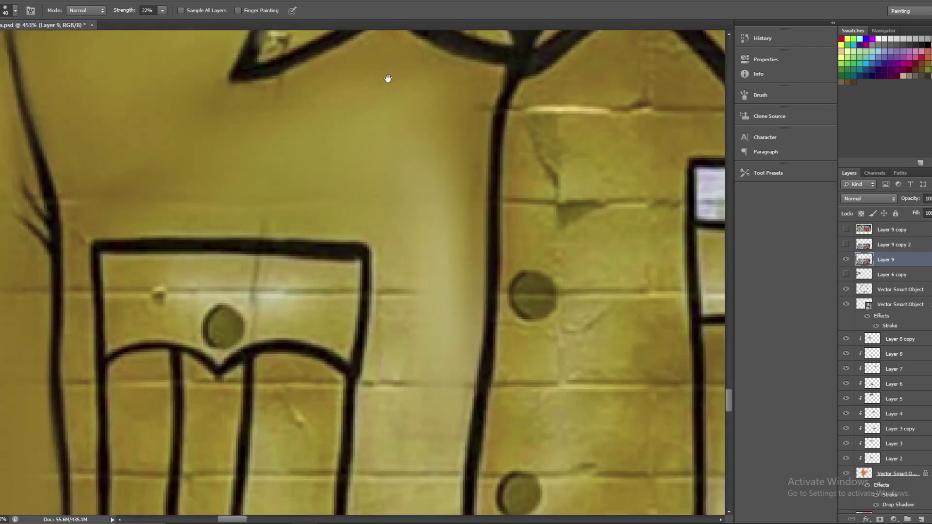
scroll(387, 77, "down", 7)
scroll(387, 77, "left", 2)
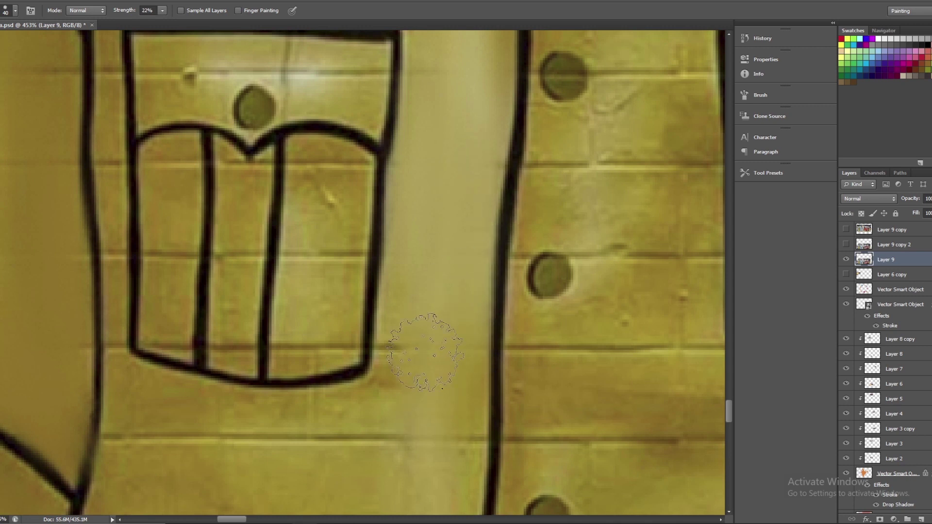
scroll(447, 260, "down", 7)
scroll(447, 261, "left", 2)
Smooth away the brick mortar lines across the shirt and below the pocket
left_click_drag(385, 188, 194, 191)
mouse_move(160, 281)
left_mouse_down()
mouse_move(253, 281)
mouse_move(377, 336)
left_mouse_up()
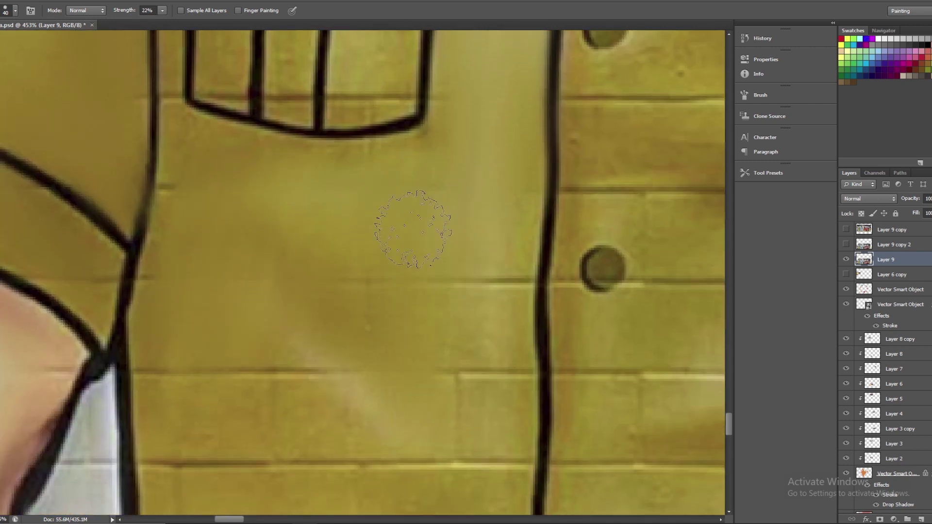
scroll(555, 99, "down", 7)
scroll(554, 98, "left", 2)
mouse_move(554, 98)
left_mouse_down()
mouse_move(475, 94)
mouse_move(385, 115)
mouse_move(270, 117)
left_mouse_up()
With a size 50 brush, soften mortar lines down the shirt front to its bottom
key("]")
left_click_drag(219, 340, 291, 342)
mouse_move(223, 316)
left_mouse_down()
mouse_move(340, 432)
mouse_move(498, 435)
left_mouse_up()
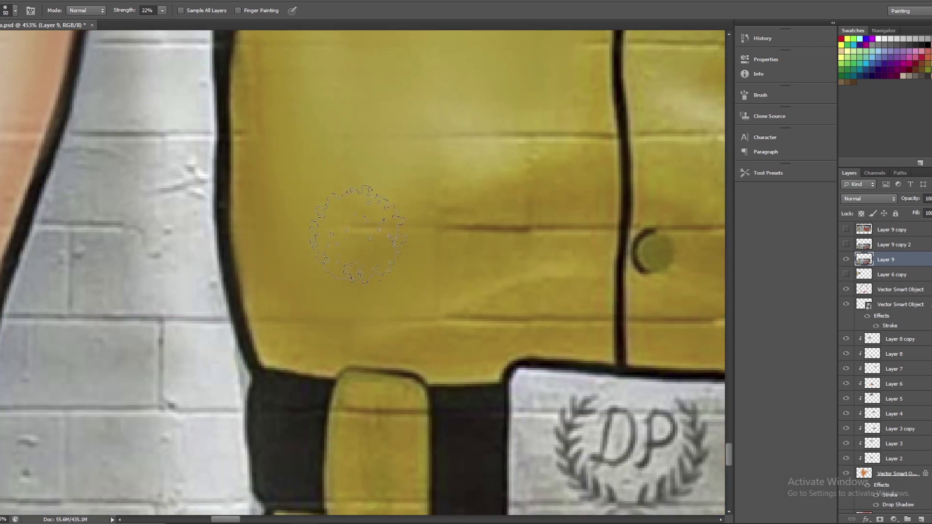
mouse_move(357, 234)
left_mouse_down()
mouse_move(510, 249)
mouse_move(561, 114)
mouse_move(558, 340)
mouse_move(457, 306)
left_mouse_up()
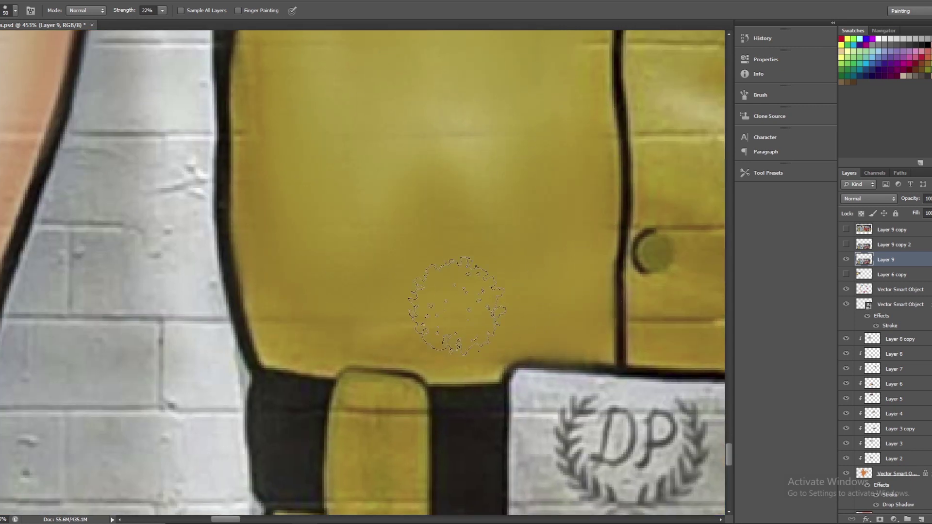
scroll(353, 375, "down", 5)
scroll(369, 378, "down", 3)
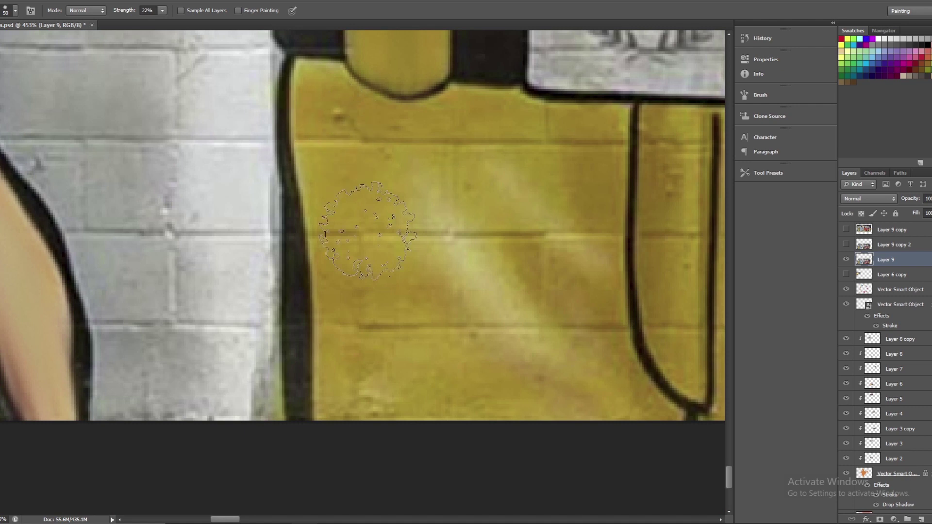
mouse_move(373, 381)
left_mouse_down()
mouse_move(491, 177)
mouse_move(582, 204)
mouse_move(465, 380)
left_mouse_up()
Zoom out, then smooth the left pocket's black outline with a size 15 brush
key("z")
scroll(422, 405, "down", 5)
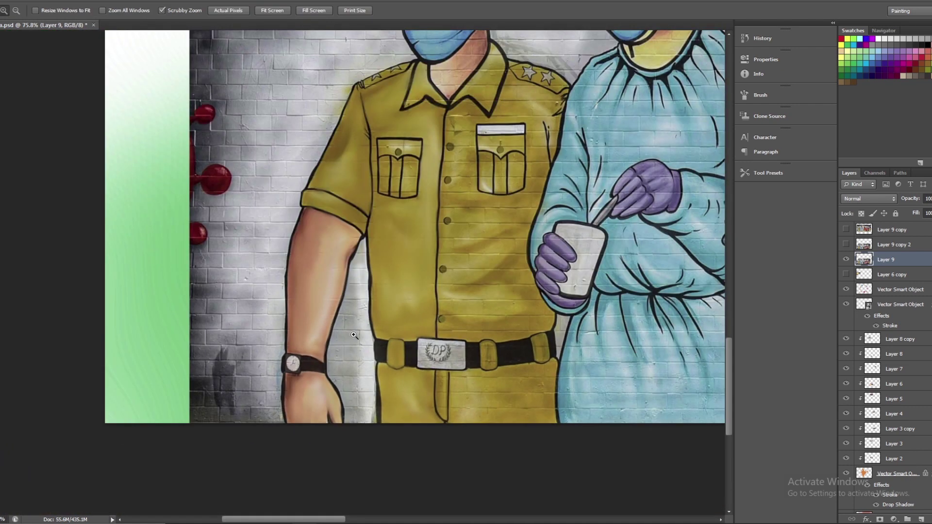
scroll(409, 212, "up", 2)
scroll(265, 260, "up", 3)
scroll(265, 260, "up", 2)
key("r")
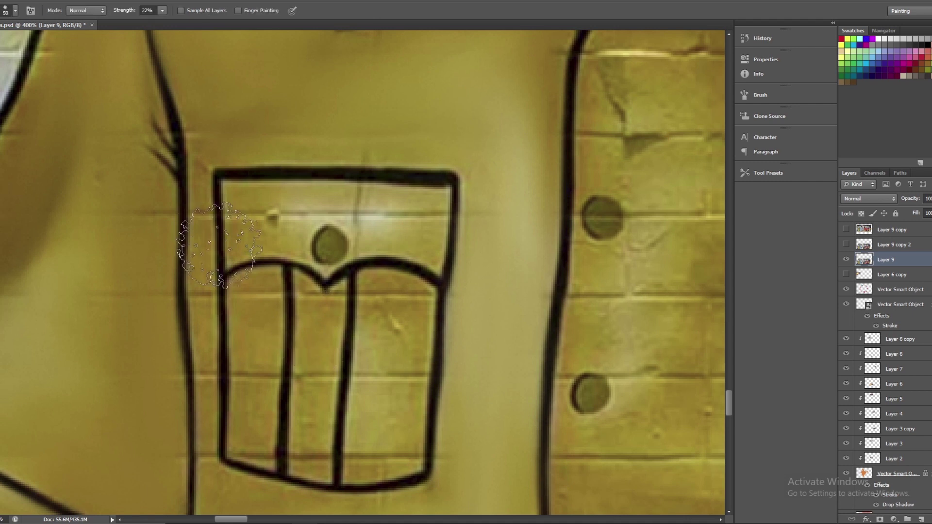
key("bracketleft")
key("bracketleft")
key("bracketleft")
left_click_drag(195, 413, 209, 350)
left_click_drag(184, 274, 148, 234)
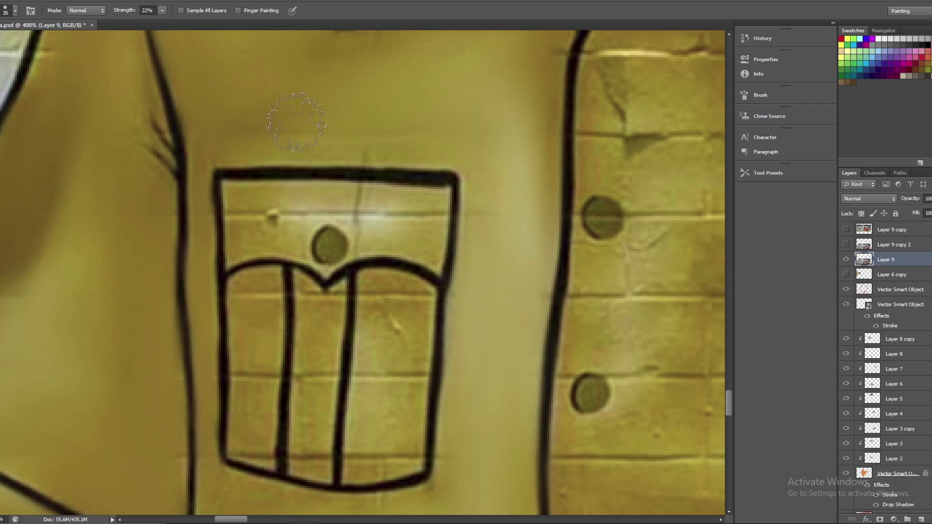
Smudge the texture along the pocket's bottom outline and its left and middle stripes
key("p")
key("r")
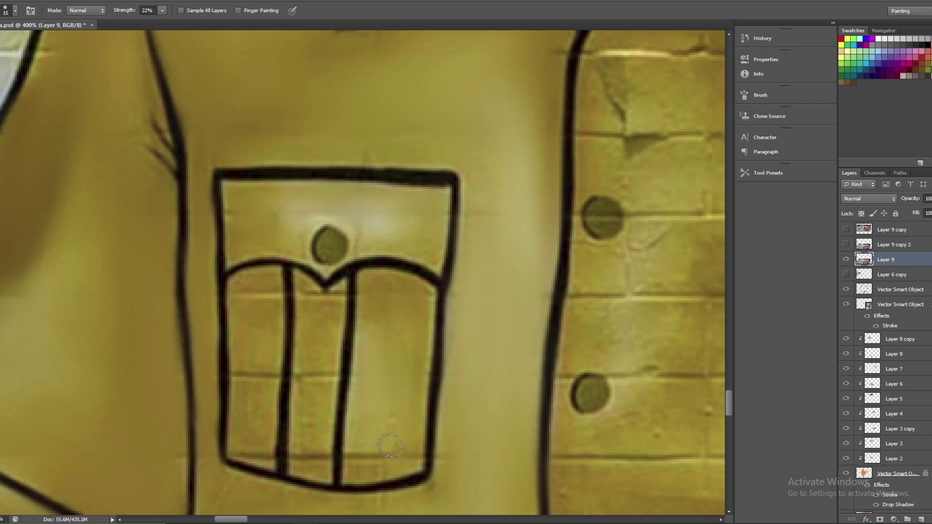
left_click_drag(352, 474, 399, 443)
left_click_drag(324, 385, 321, 345)
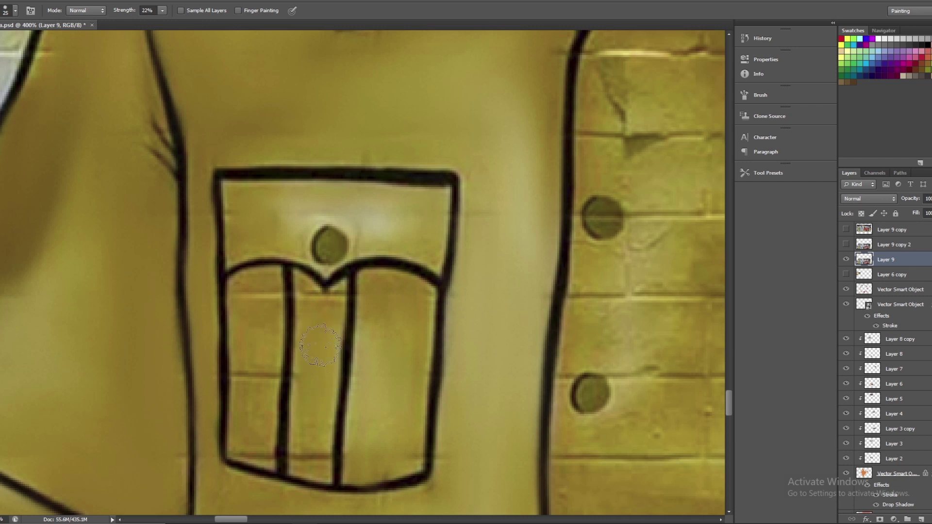
left_click_drag(253, 401, 251, 336)
left_click_drag(258, 400, 262, 440)
left_click_drag(250, 393, 308, 293)
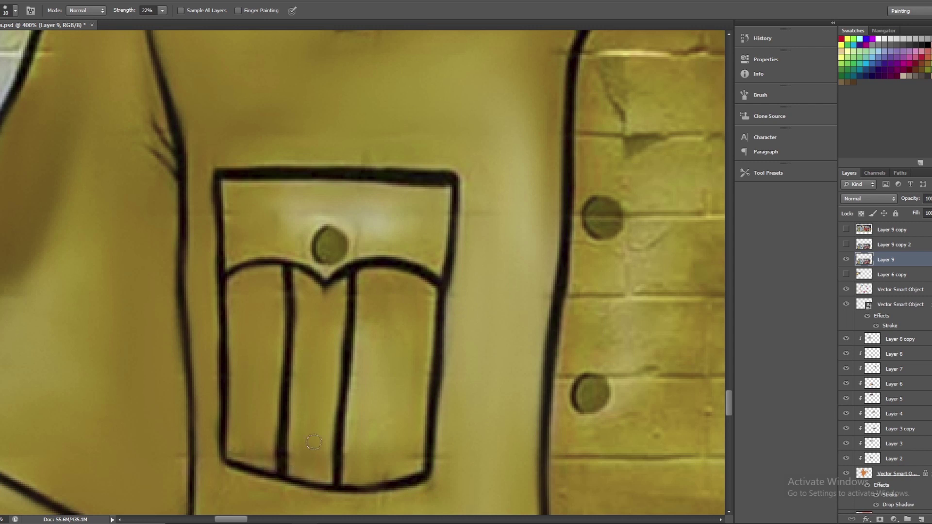
left_click_drag(503, 228, 230, 386)
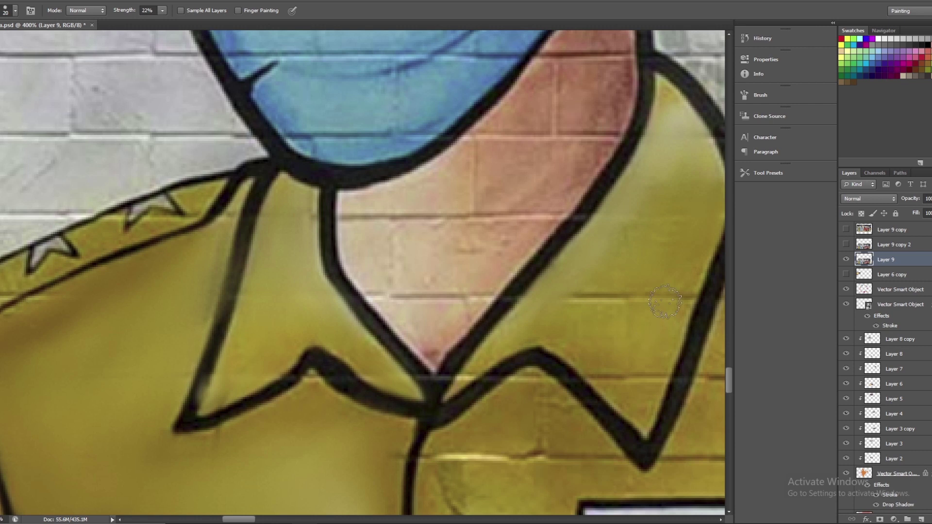
Smear away mortar lines beside the collar and below the starred shoulder
left_click_drag(653, 284, 605, 284)
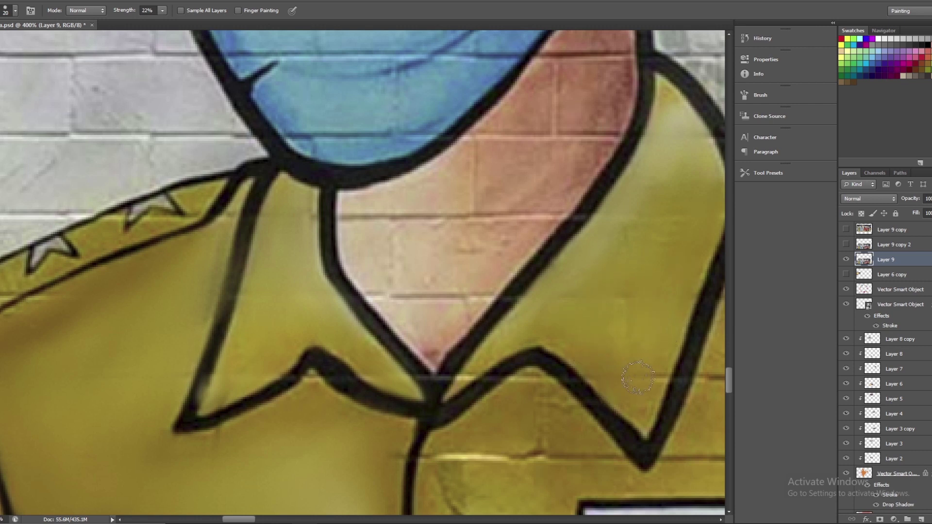
scroll(483, 246, "right", 6)
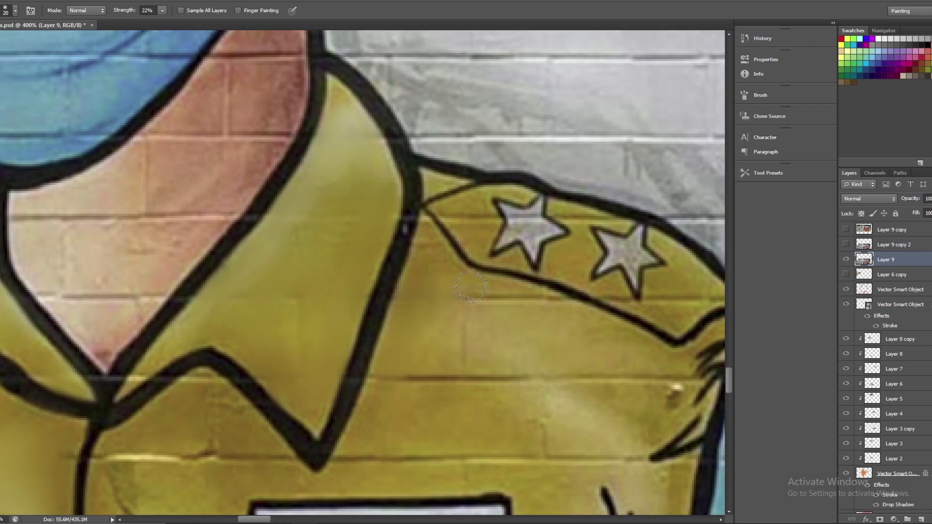
left_click_drag(502, 378, 427, 382)
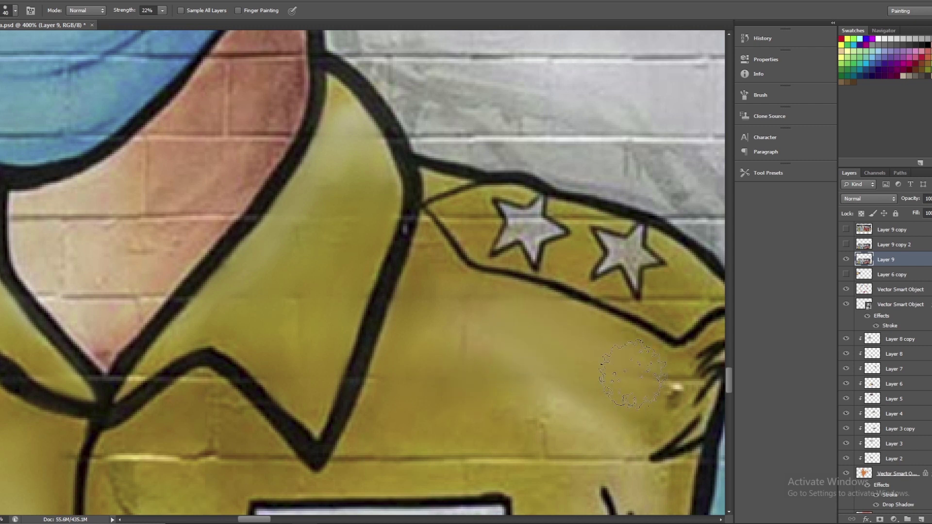
scroll(630, 243, "down", 3)
scroll(630, 243, "left", 2)
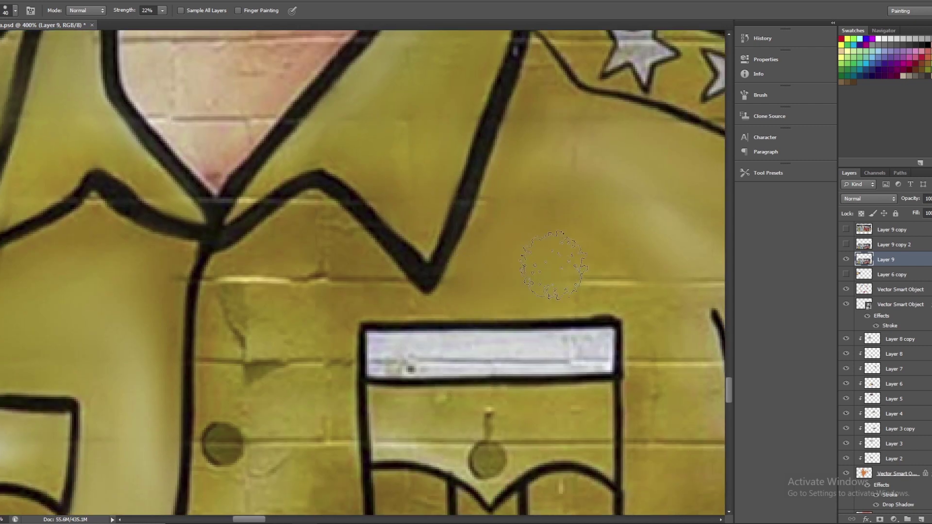
scroll(651, 312, "down", 3)
scroll(651, 312, "right", 4)
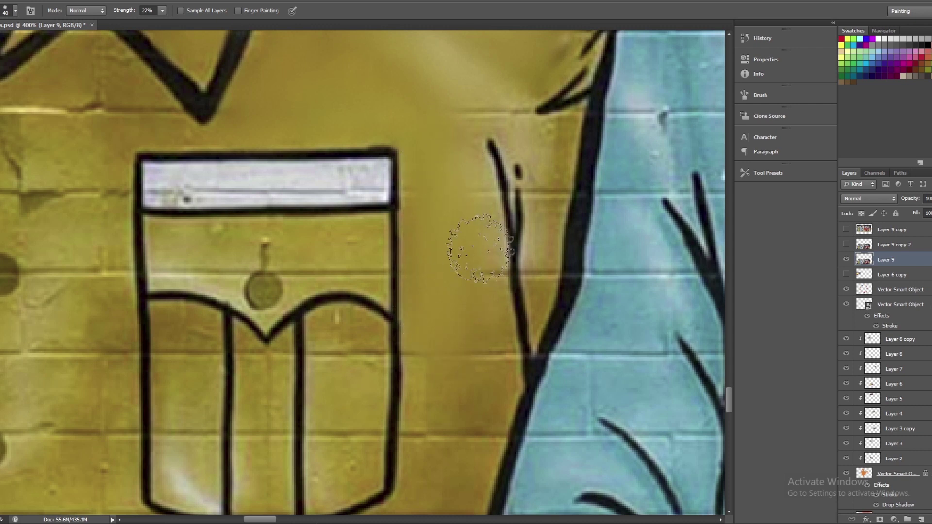
scroll(479, 228, "down", 5)
scroll(479, 228, "left", 1)
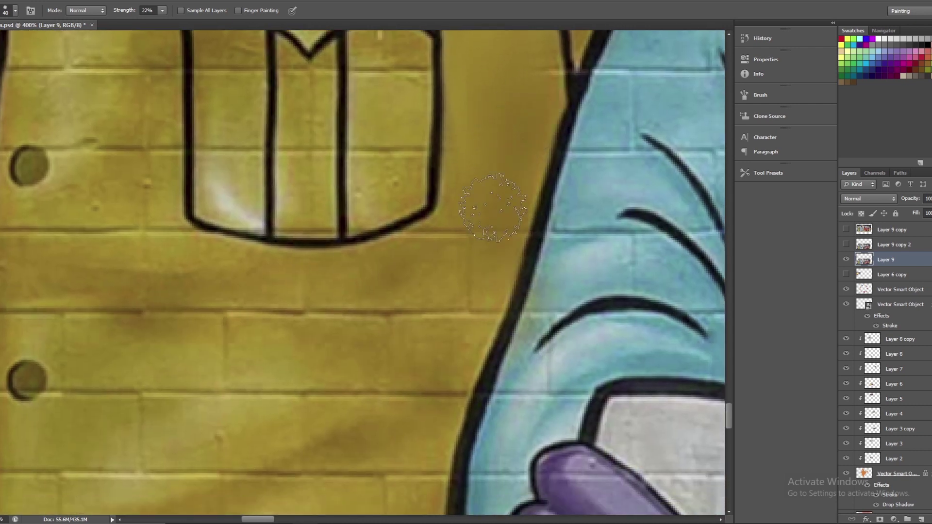
Smear out the mortar lines beside the pocket and on the lower shirt front
left_click_drag(479, 228, 434, 400)
scroll(486, 252, "down", 3)
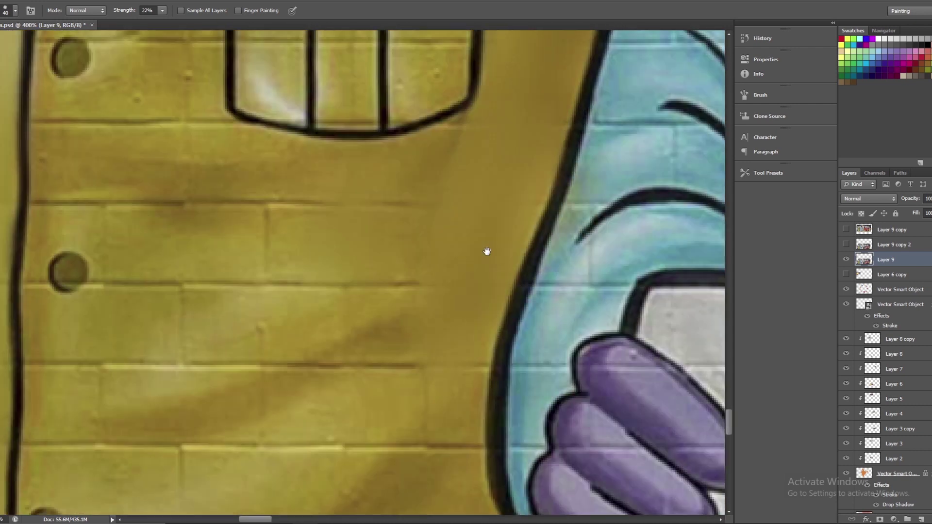
scroll(487, 252, "down", 2)
left_click_drag(263, 264, 351, 389)
scroll(350, 390, "up", 4)
scroll(351, 390, "left", 1)
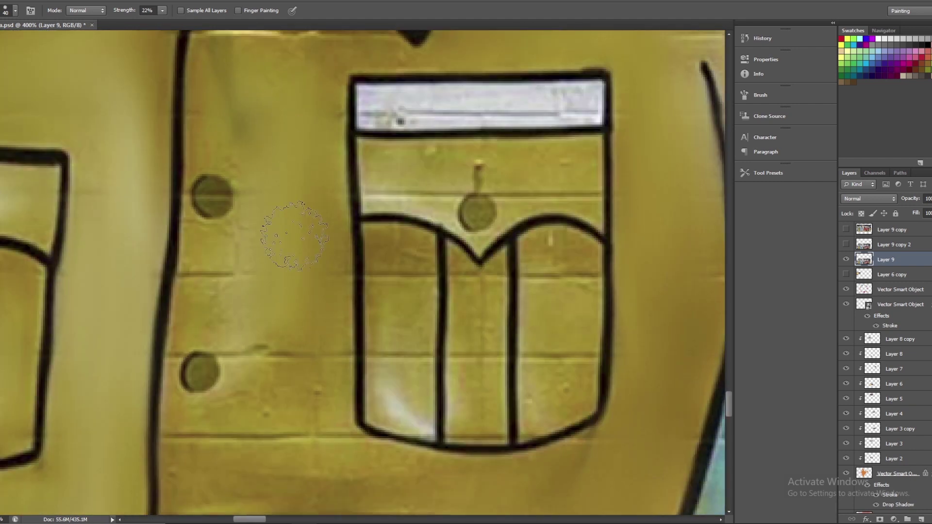
Smear the mortar lines between the pockets and buttons
left_click_drag(295, 413, 388, 272)
left_click_drag(335, 295, 257, 297)
left_click_drag(253, 374, 509, 379)
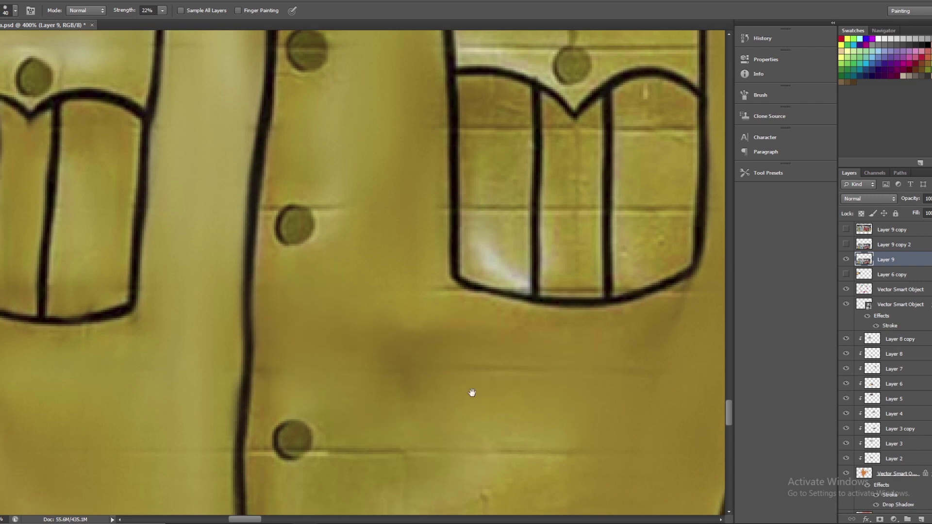
scroll(471, 391, "down", 5)
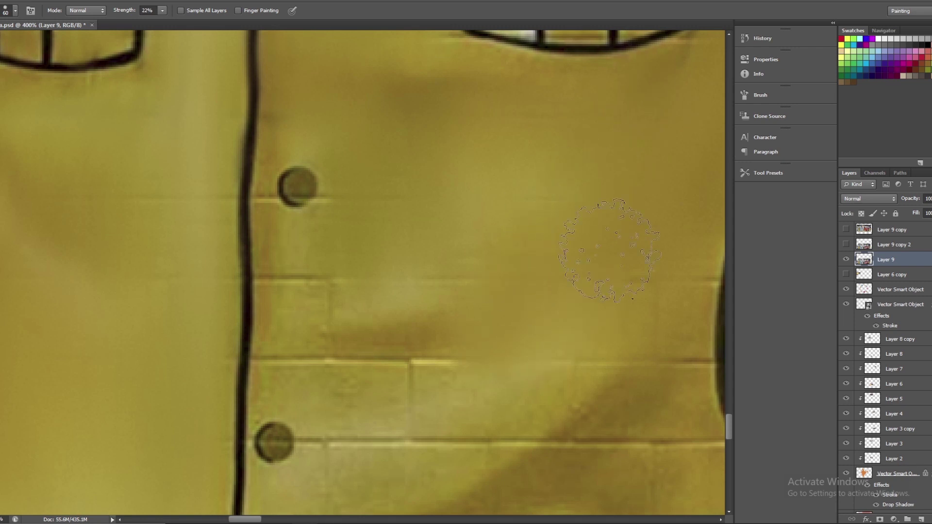
left_click_drag(685, 461, 552, 354)
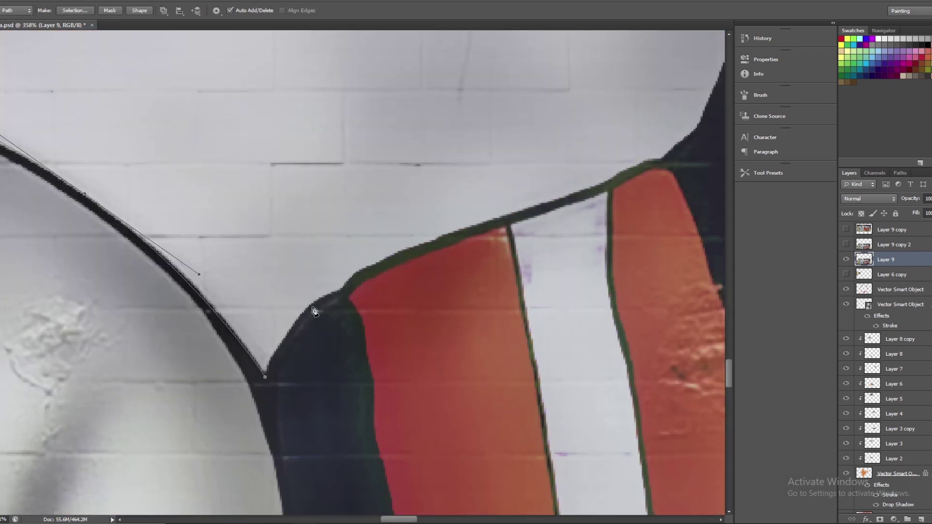
Start the path along the red-shirted warrior's shoulder up to the neck edge
left_click_drag(316, 300, 331, 295)
left_click_drag(584, 192, 621, 179)
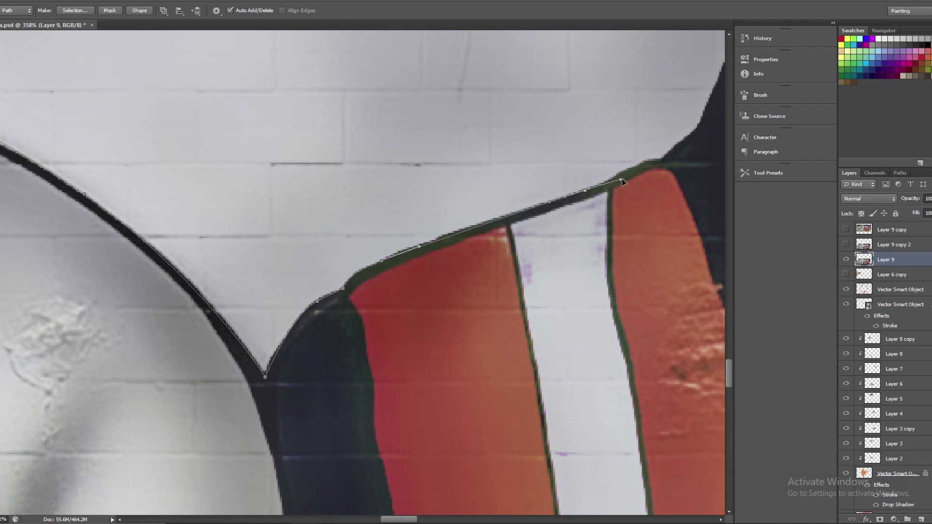
left_click(643, 167)
left_click_drag(684, 143, 377, 369)
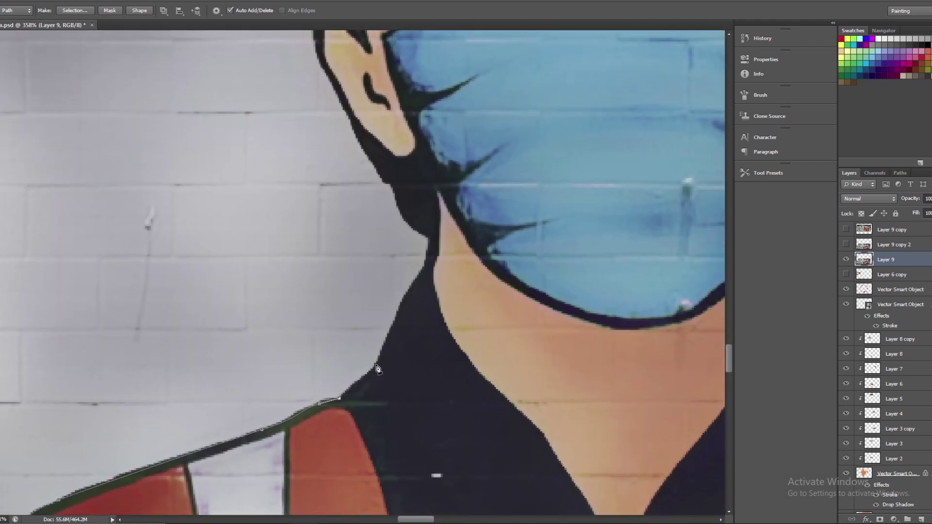
left_click_drag(402, 213, 384, 318)
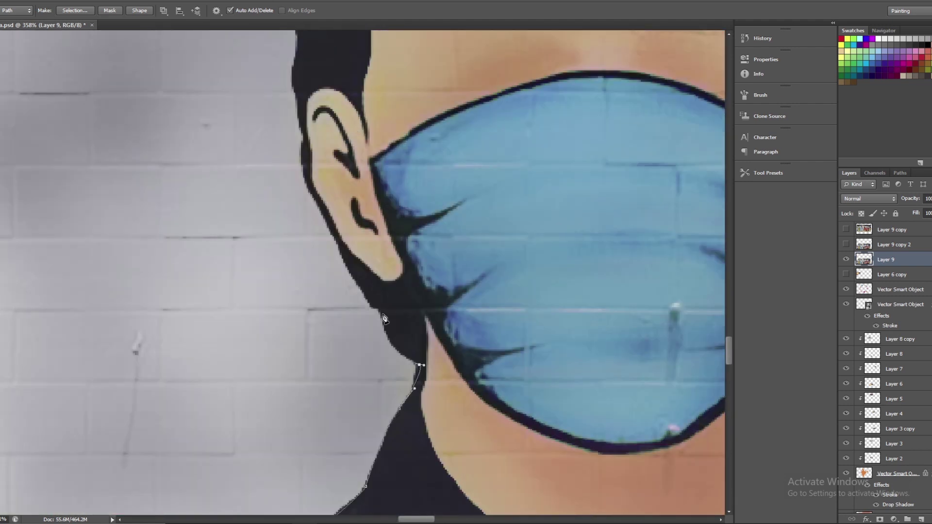
left_click(377, 266)
Remove a misplaced anchor and trace curved anchors across the top of the hair
left_click_drag(290, 113, 287, 338)
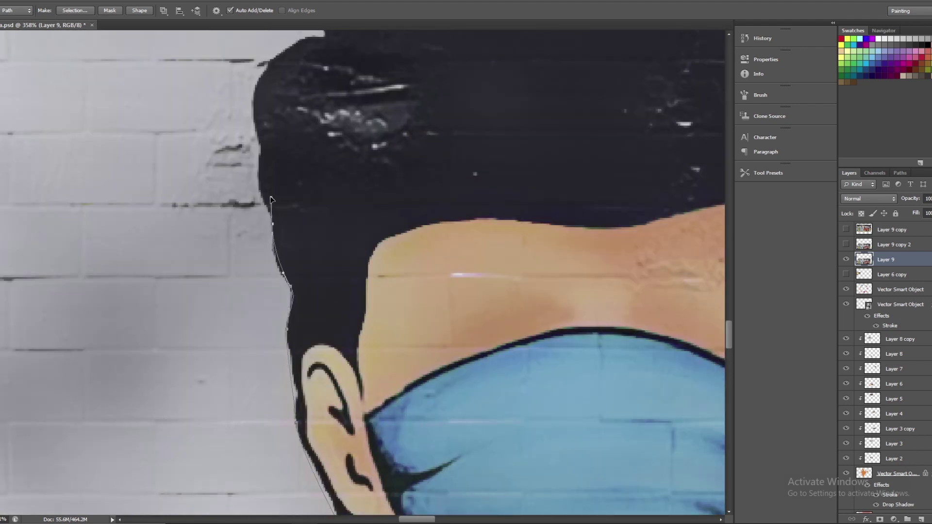
left_click_drag(261, 141, 256, 350)
key("ctrl+z")
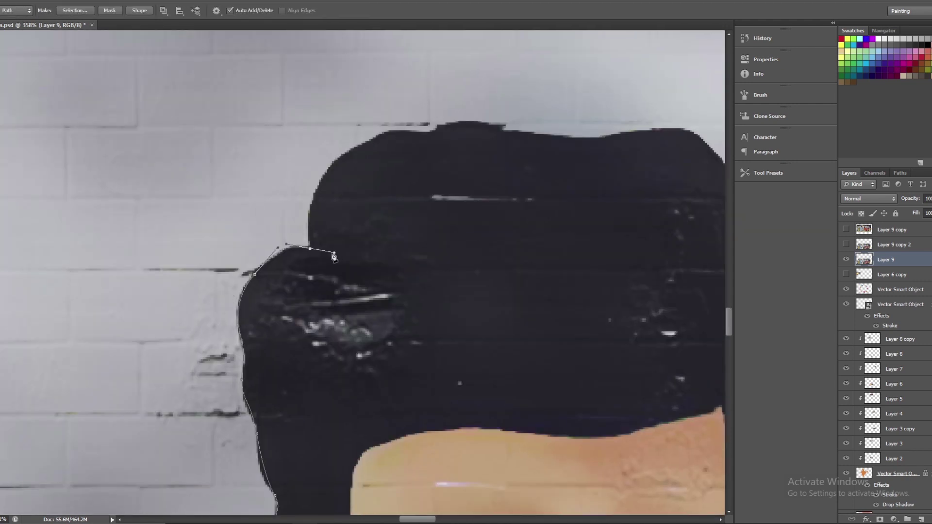
left_click_drag(350, 187, 289, 299)
left_click_drag(379, 242, 395, 238)
left_click_drag(451, 248, 478, 251)
left_click_drag(548, 248, 571, 245)
left_click_drag(630, 248, 650, 263)
Continue the path down the hair's right edge and around the right ear
left_click_drag(675, 311, 174, 289)
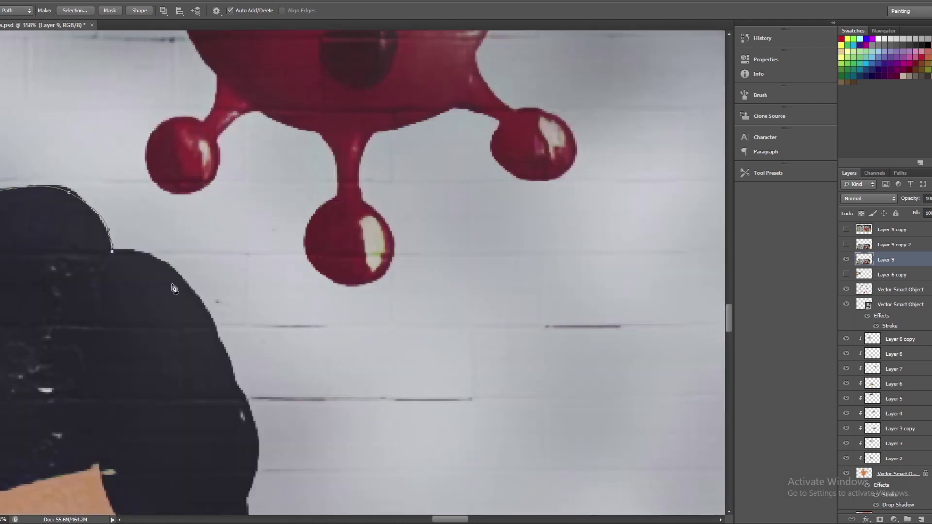
left_click(246, 400)
left_click_drag(256, 424, 259, 204)
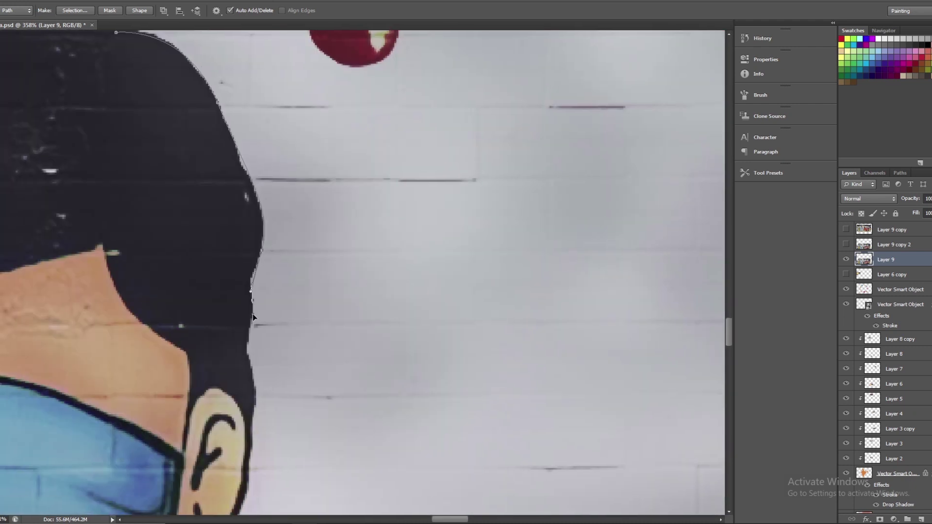
left_click_drag(258, 387, 340, 149)
left_click(335, 178)
left_click(331, 208)
left_click(330, 246)
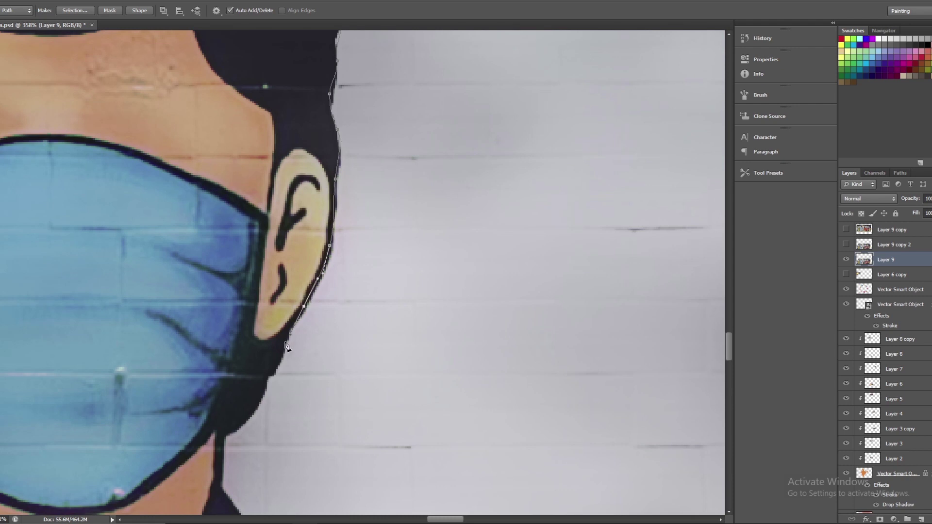
Bring the path down the neck and along the right shoulder to the V
left_click_drag(267, 389, 471, 191)
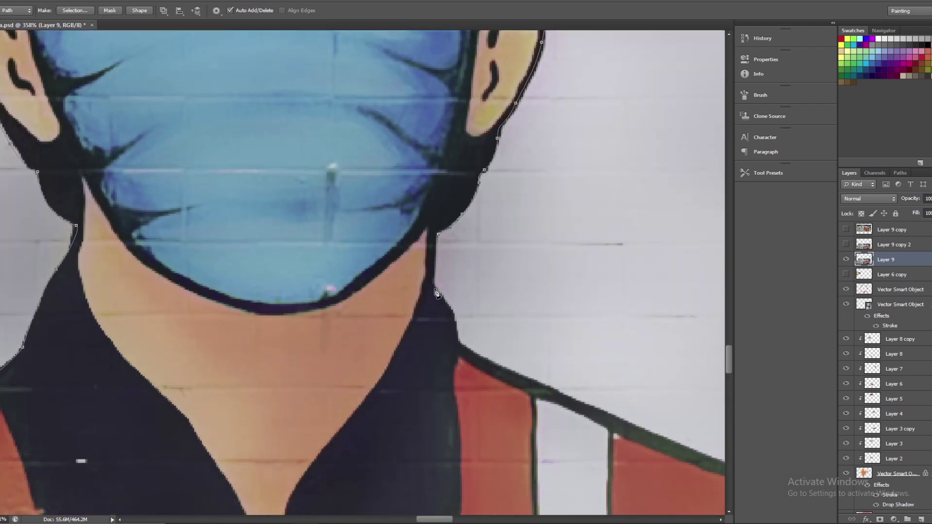
left_click_drag(436, 293, 242, 143)
left_click_drag(478, 252, 230, 206)
left_click(106, 162)
left_click(358, 287)
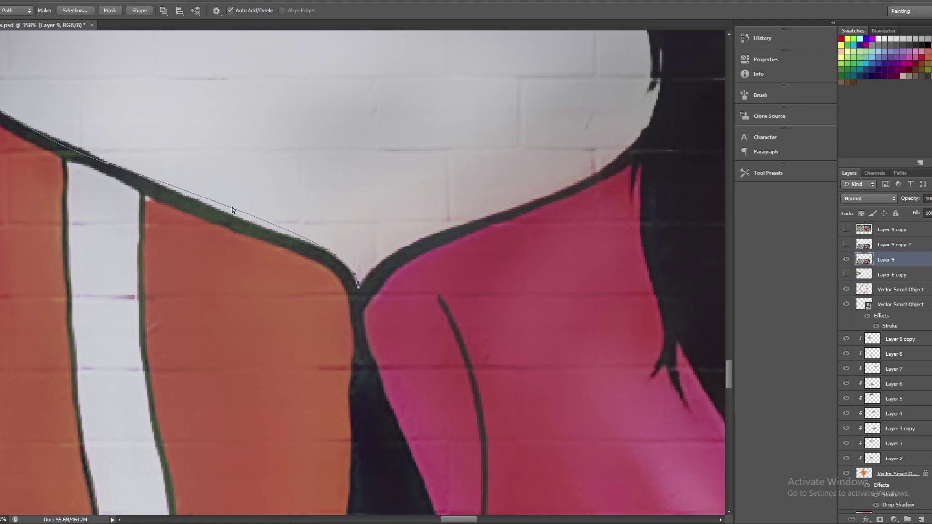
Trace path anchors up the workers' neck edge and along the hair edge
left_click_drag(523, 209, 291, 248)
left_click(427, 208)
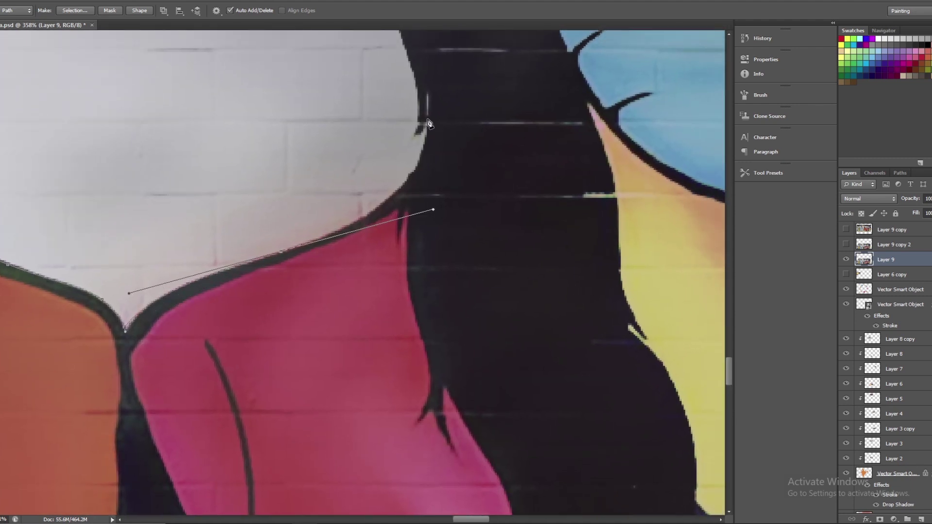
left_click_drag(427, 145, 369, 388)
left_click(356, 159)
left_click_drag(363, 146, 324, 292)
left_click(314, 261)
left_click(330, 226)
left_click_drag(407, 187, 267, 392)
Curve the path over the top of the hair, down its right edge and onto the pink edge
left_click_drag(449, 149, 551, 135)
left_click_drag(708, 284, 365, 229)
left_click(415, 446)
left_click_drag(415, 446, 295, 155)
left_click_drag(302, 265, 289, 308)
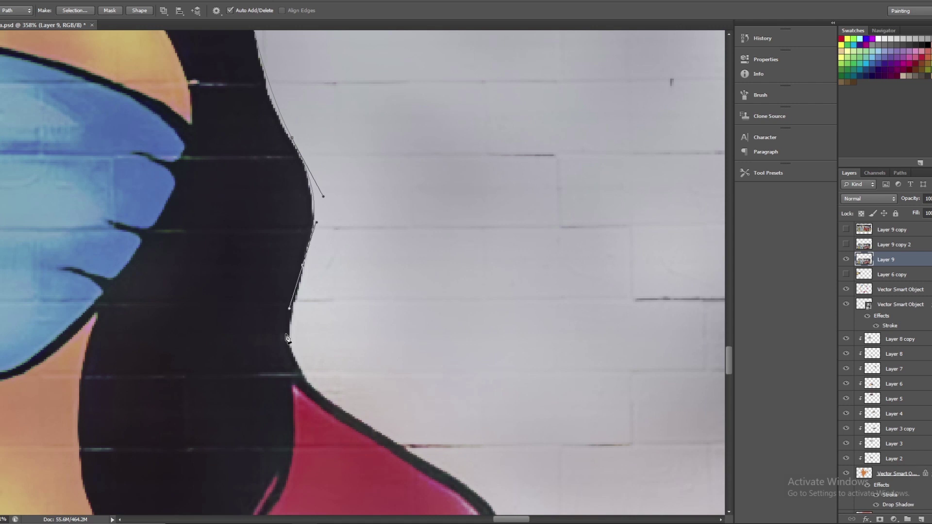
left_click_drag(631, 485, 292, 48)
left_click(278, 338)
Continue the outline along the red shape's top edge toward the shoulder
left_click_drag(365, 229, 412, 204)
left_click(487, 178)
left_click(644, 135)
left_click(662, 132)
left_click(681, 119)
left_click_drag(702, 109, 358, 343)
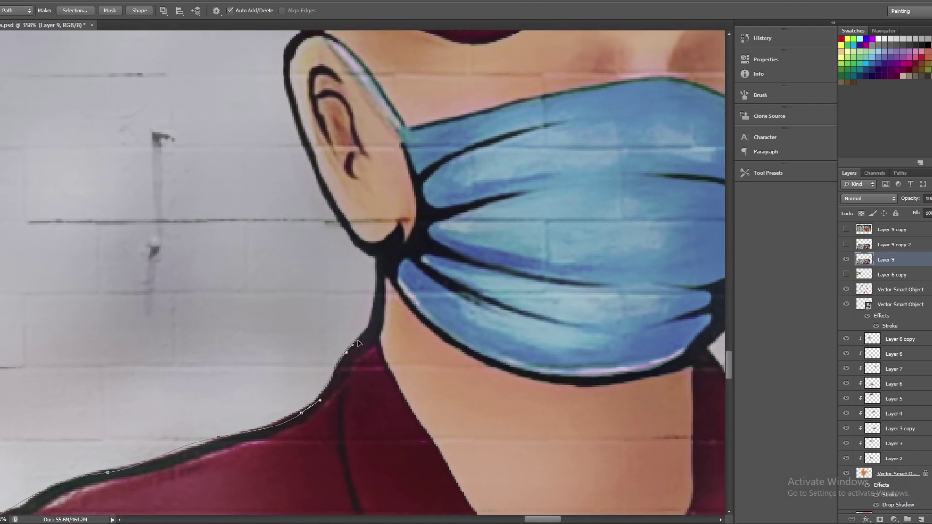
Curve the path around the ear, cap and brim, then down beside the mask
left_click_drag(314, 196, 323, 319)
left_click_drag(318, 287, 305, 245)
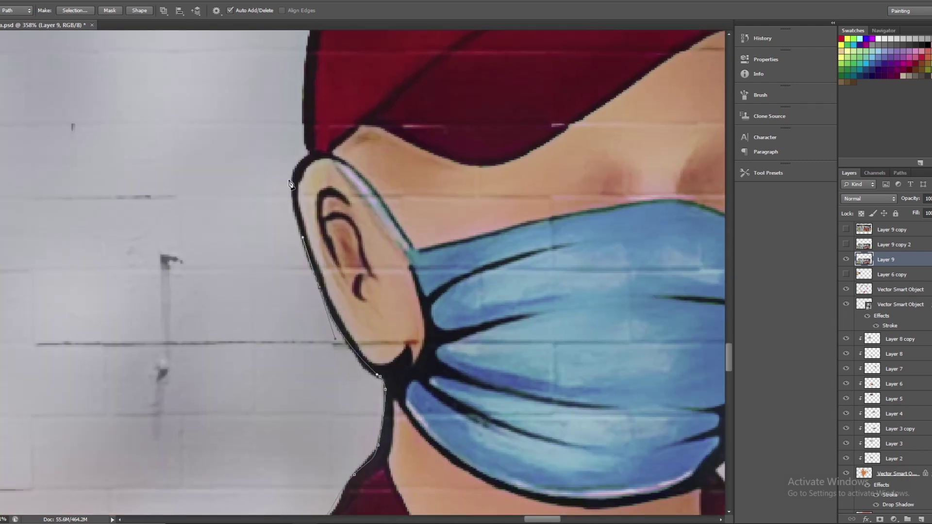
left_click_drag(308, 155, 211, 461)
left_click_drag(258, 226, 347, 83)
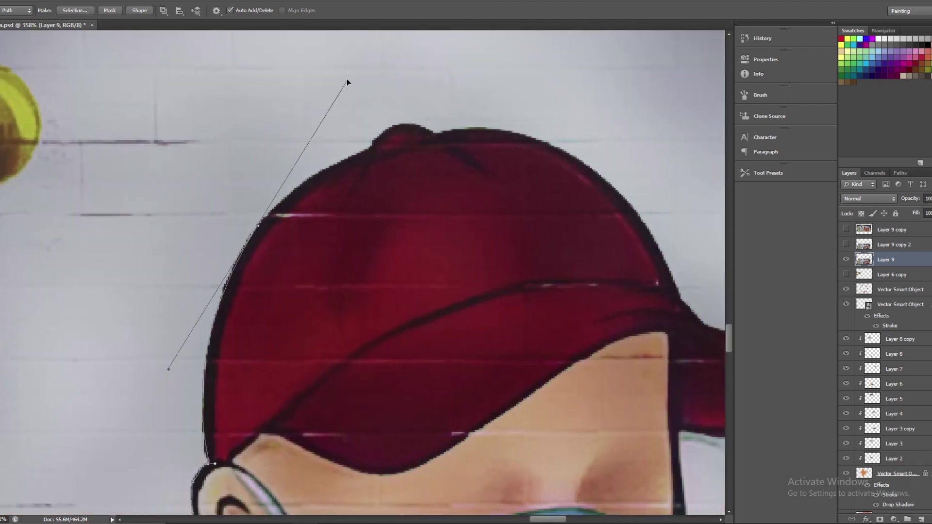
mouse_move(372, 146)
left_mouse_down()
mouse_move(440, 131)
mouse_move(121, 104)
left_mouse_up()
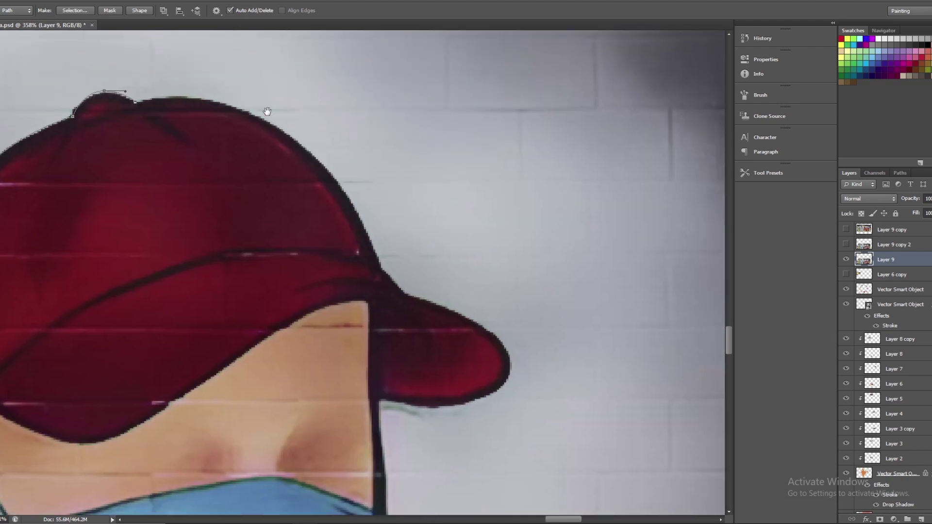
left_click_drag(335, 193, 371, 234)
left_click_drag(376, 276, 391, 292)
left_click_drag(467, 323, 495, 346)
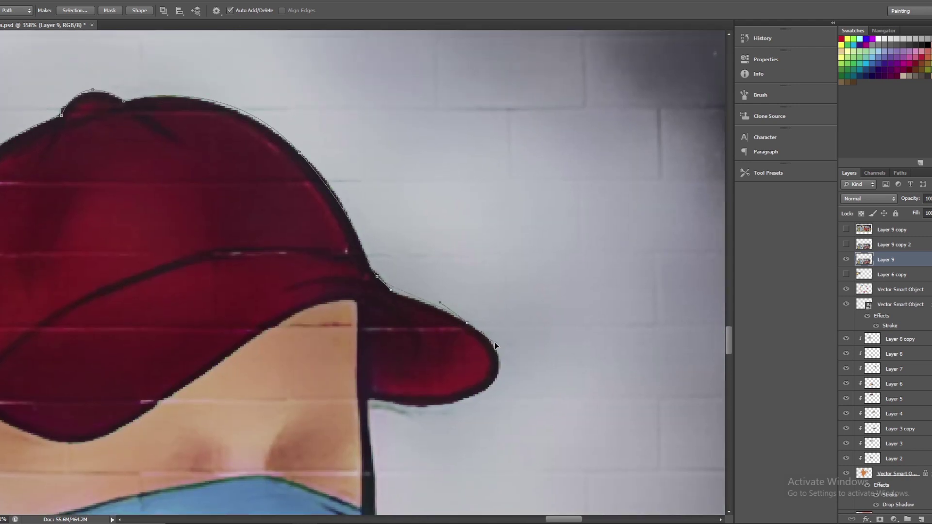
left_click_drag(367, 403, 324, 143)
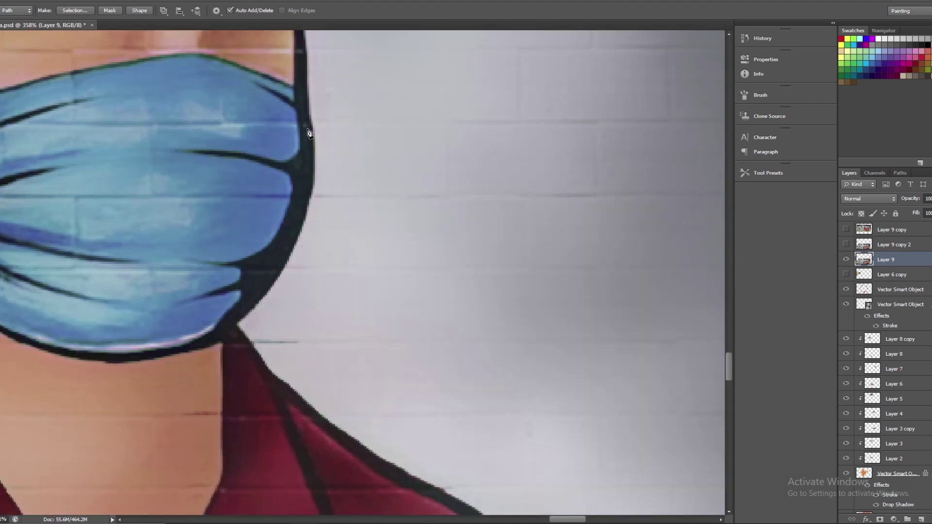
left_click_drag(331, 257, 333, 272)
mouse_move(276, 475)
left_mouse_down()
mouse_move(262, 493)
mouse_move(211, 168)
left_mouse_up()
Trace the shoulder edge down to where the red meets the yellow
left_click_drag(307, 255, 330, 271)
left_click_drag(388, 302, 407, 316)
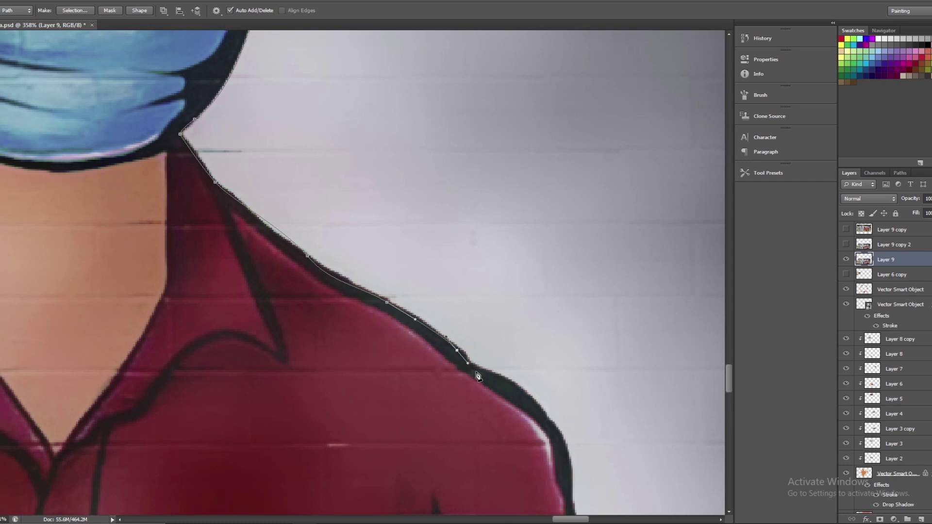
left_click_drag(457, 350, 471, 362)
left_click_drag(510, 380, 522, 395)
left_click_drag(534, 405, 340, 185)
left_click_drag(372, 231, 383, 272)
left_click_drag(389, 486, 344, 177)
left_click(363, 240)
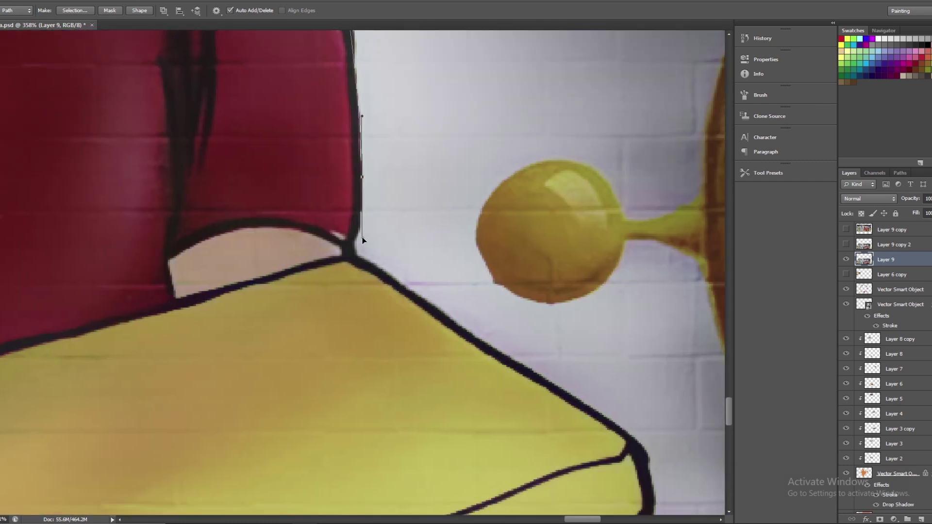
Outline the yellow hand, the hair-to-shirt corner and down the shirt edge
left_click_drag(353, 221, 19, 9)
left_click(315, 316)
left_click_drag(316, 377, 402, 139)
left_click(268, 231)
left_click(174, 252)
left_click_drag(123, 312, 477, 190)
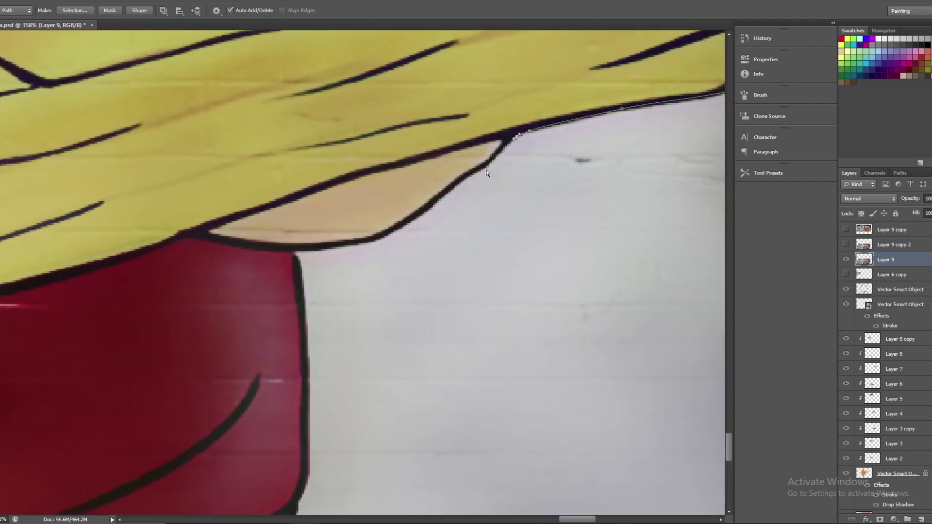
left_click(344, 245)
left_click(297, 250)
mouse_move(302, 254)
left_mouse_down()
mouse_move(348, 129)
mouse_move(225, 191)
left_mouse_up()
left_click(199, 188)
left_click(197, 254)
Add a final anchor below the image and zoom out to the whole poster
scroll(205, 281, "down", 5)
left_click(243, 276)
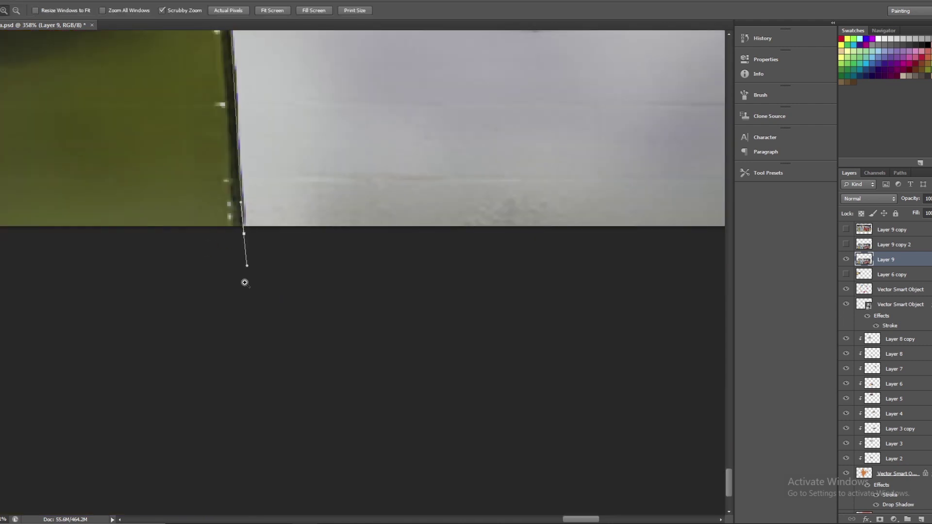
scroll(487, 280, "down", 5)
left_click_drag(486, 281, 381, 262)
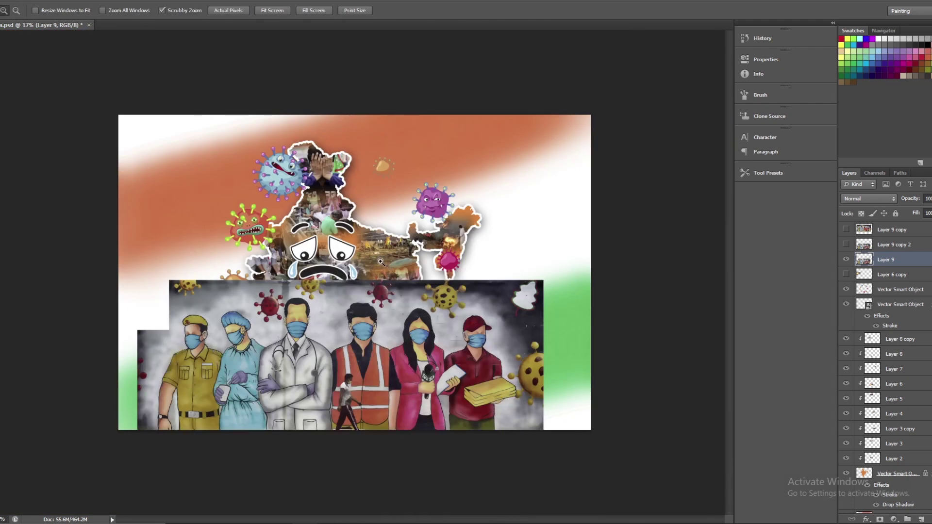
Undo the last change, save the poster file and fit it in the window
key("ctrl+z")
key("ctrl+z")
key("ctrl+shift+s")
key("Return")
key("ctrl+minus")
left_click(271, 10)
Centre the workers' layer along the bottom of the poster
key("u")
key("v")
left_click(221, 10)
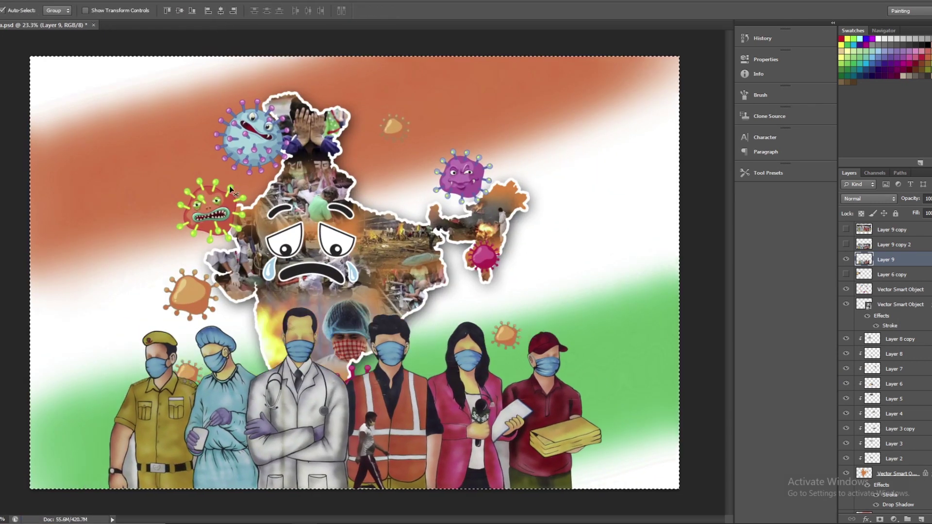
left_click_drag(347, 326, 367, 298)
Select the map collage layers and group them into Group 1
left_click(897, 473)
left_click(909, 336, "shift")
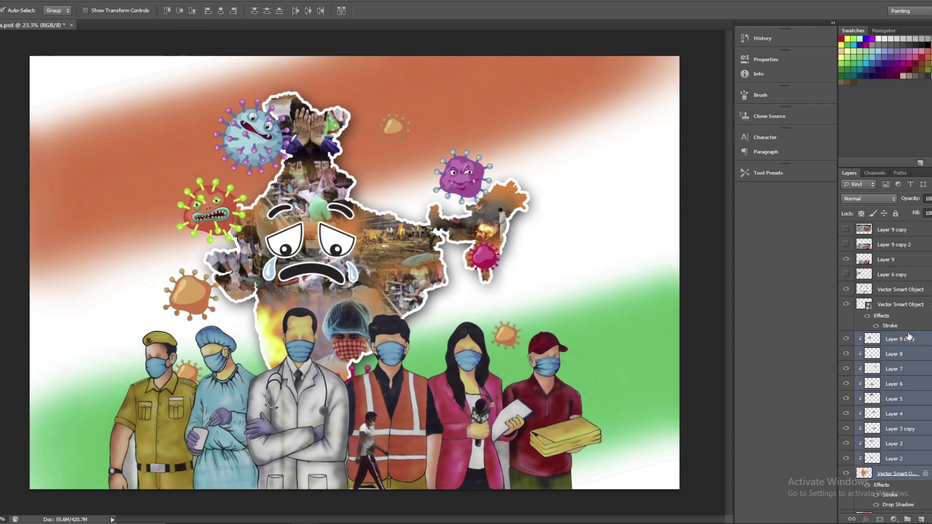
key("ctrl+t")
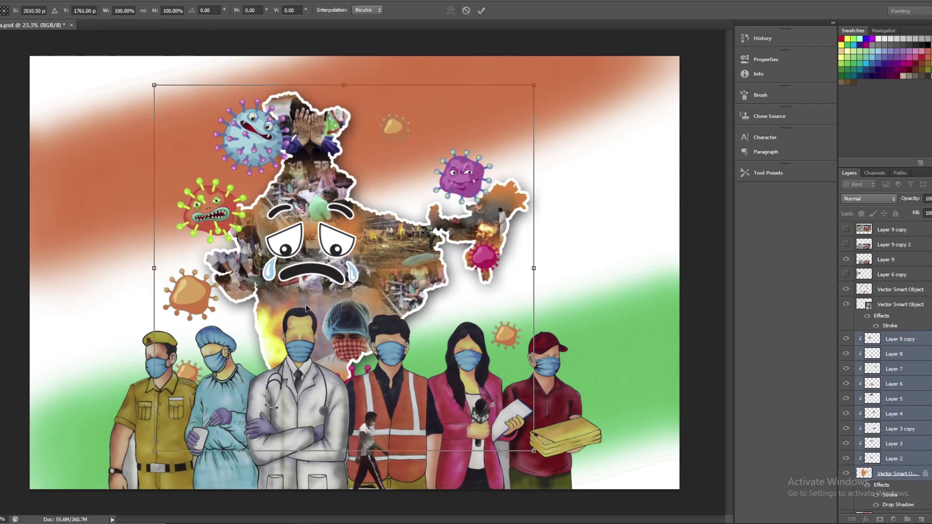
key("Return")
key("ctrl+g")
Centre Group 1 horizontally on the canvas and slightly enlarge it
key("ctrl+a")
left_click(221, 11)
key("ctrl+d")
key("ctrl+t")
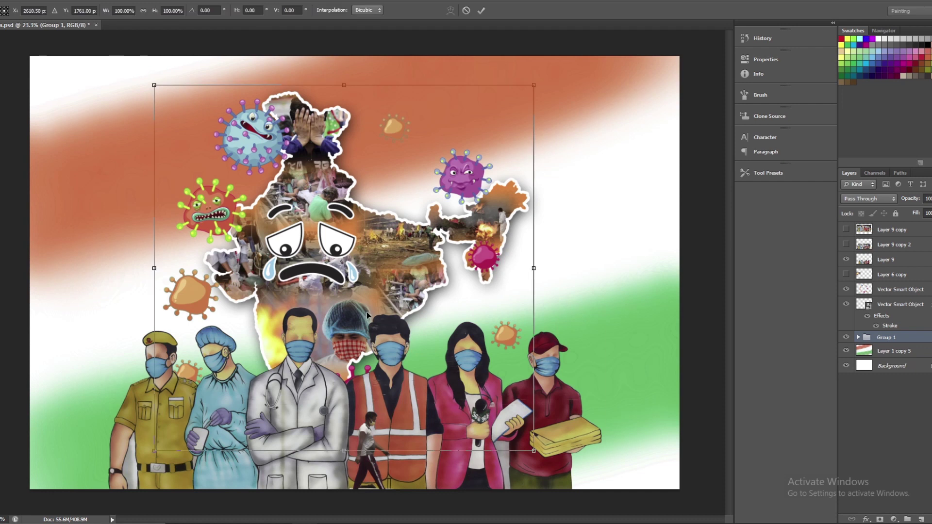
key("Return")
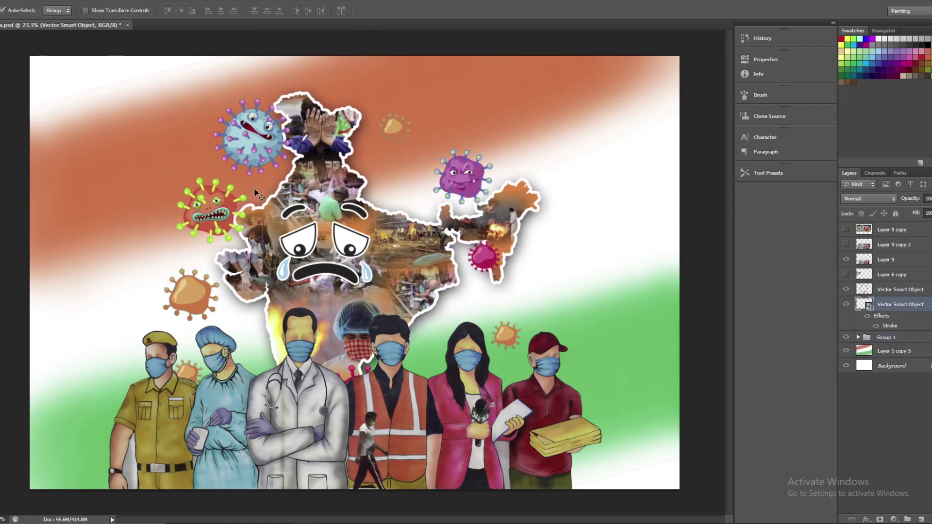
Move the viruses up and left and enlarge them to about 118%
left_click_drag(258, 142, 270, 122)
key("ctrl+t")
mouse_move(480, 146)
left_mouse_down()
mouse_move(490, 187)
mouse_move(80, 170)
left_mouse_up()
key("Return")
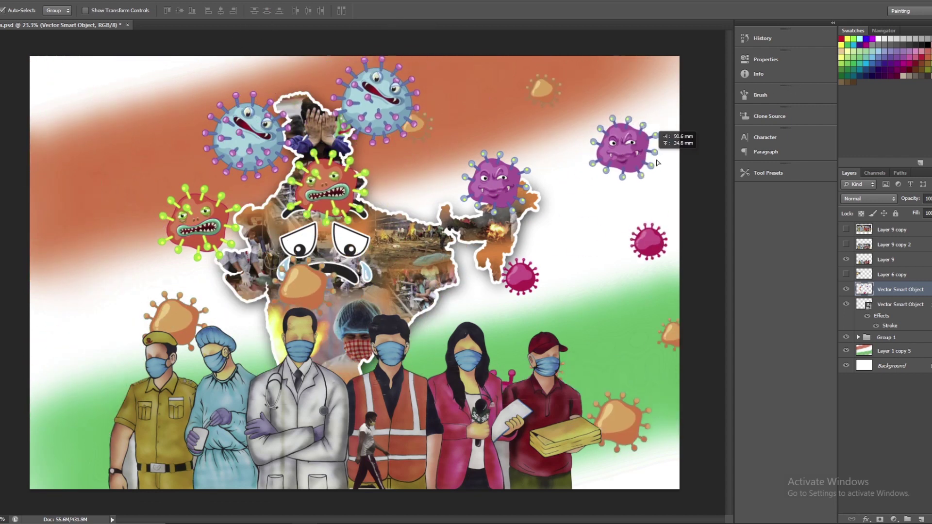
Place a virus copy on the right side, flipped horizontally and moved lower
left_click_drag(80, 169, 672, 158)
key("ctrl+t")
right_click(568, 252)
left_click(602, 377)
left_click_drag(432, 177, 400, 337)
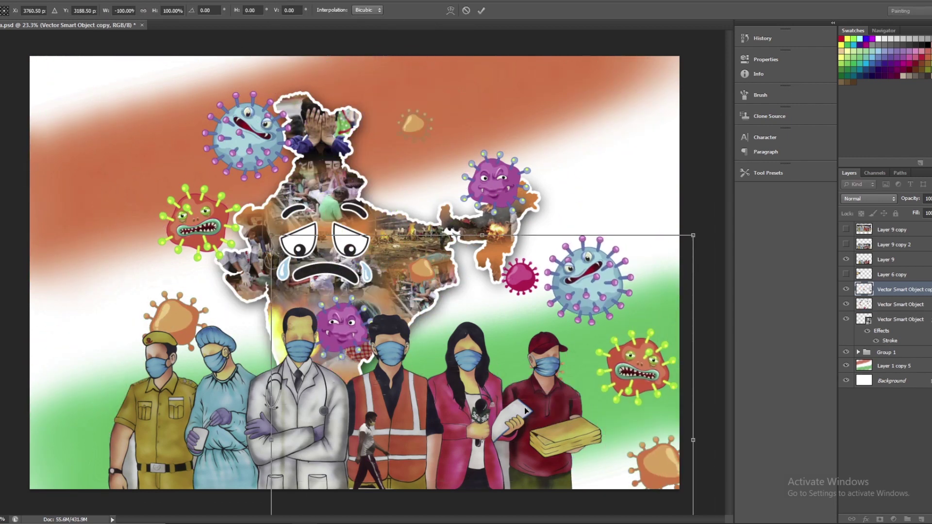
key("Return")
Move the virus copy behind the workers, duplicate it, and save the poster
key("ctrl+bracketleft")
key("ctrl+bracketleft")
key("ctrl+bracketleft")
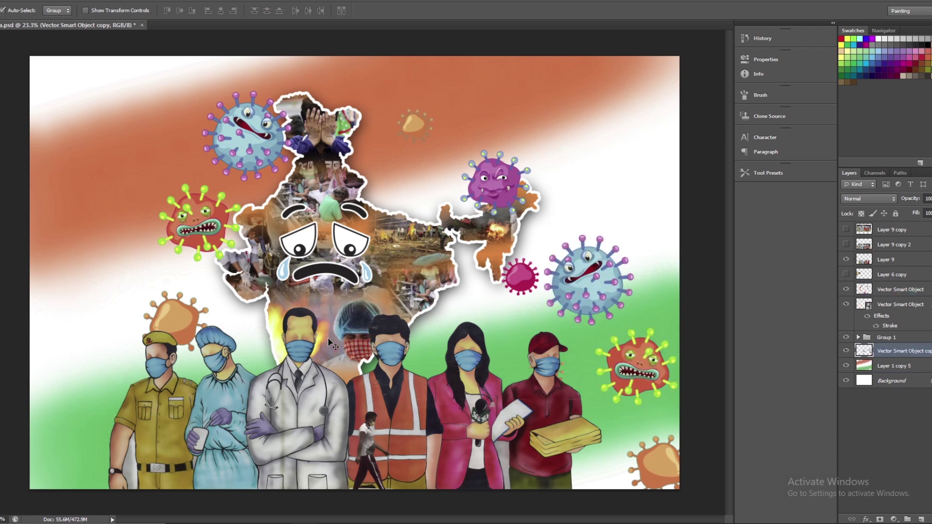
left_click_drag(333, 346, 326, 275)
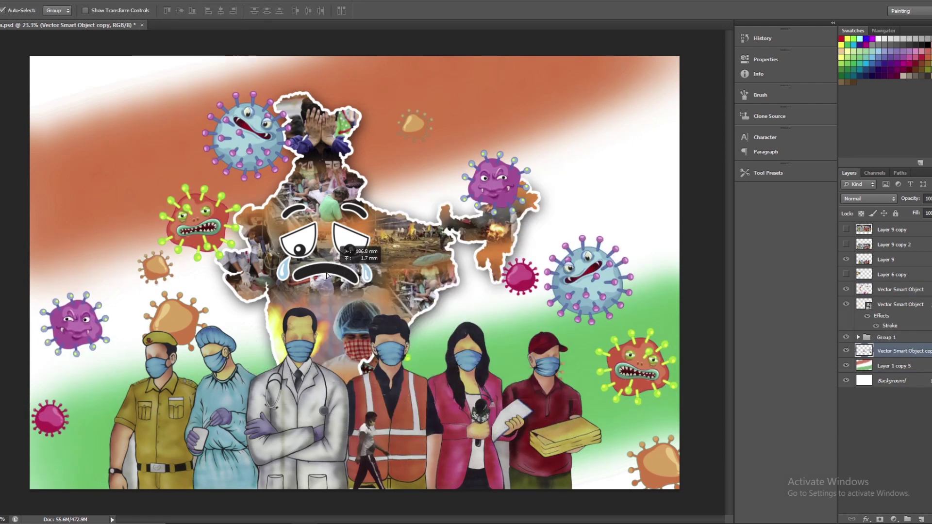
key("ctrl+j")
key("b")
left_click_drag(340, 219, 485, 242)
key("ctrl+s")
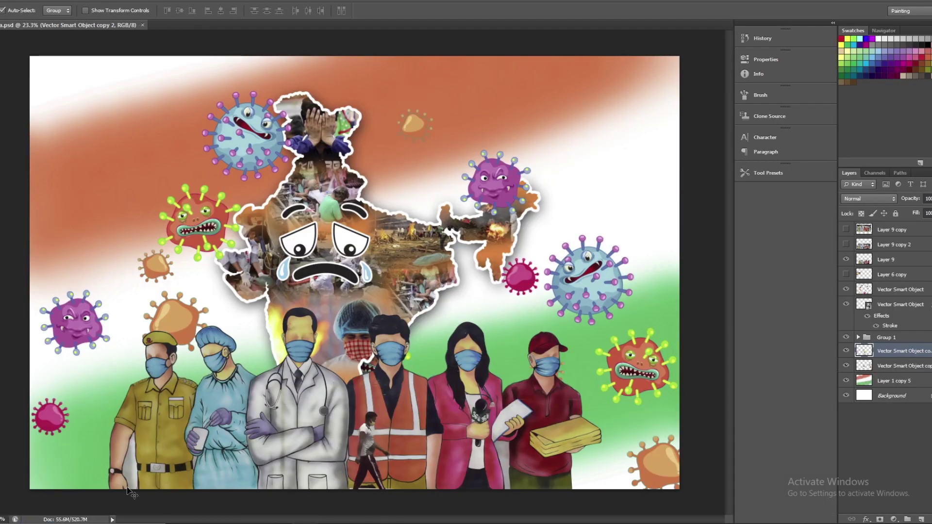
Start a Pen path around the wall gap with a curved point along the arm edge
scroll(129, 473, "up", 5)
scroll(256, 358, "up", 1)
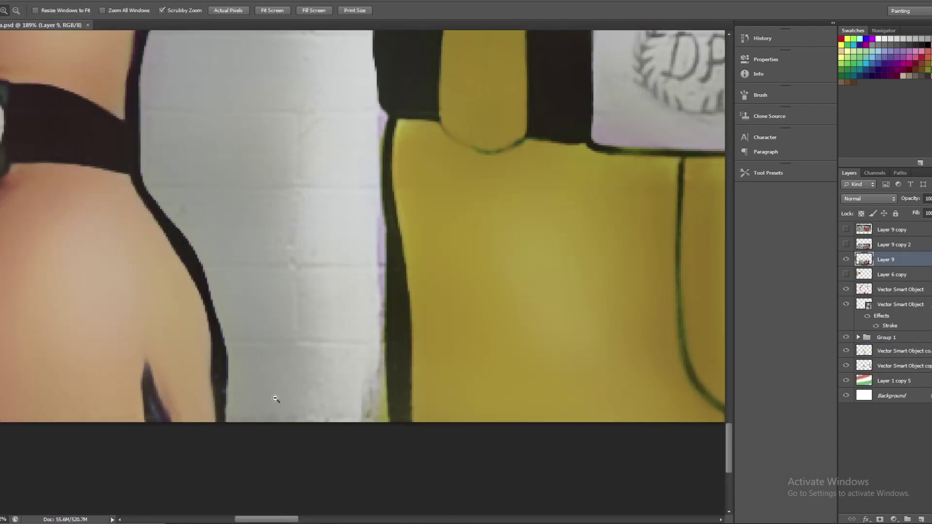
key("p")
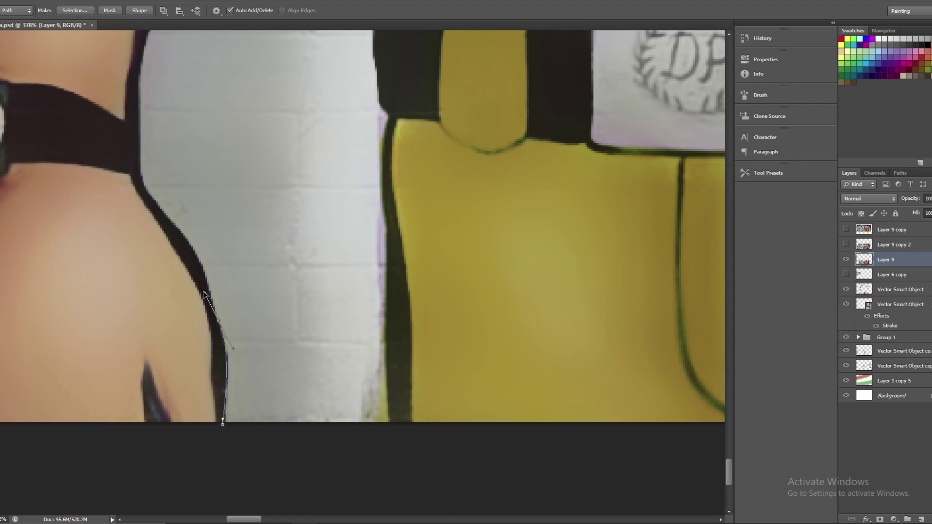
scroll(144, 198, "up", 5)
left_click_drag(173, 162, 180, 137)
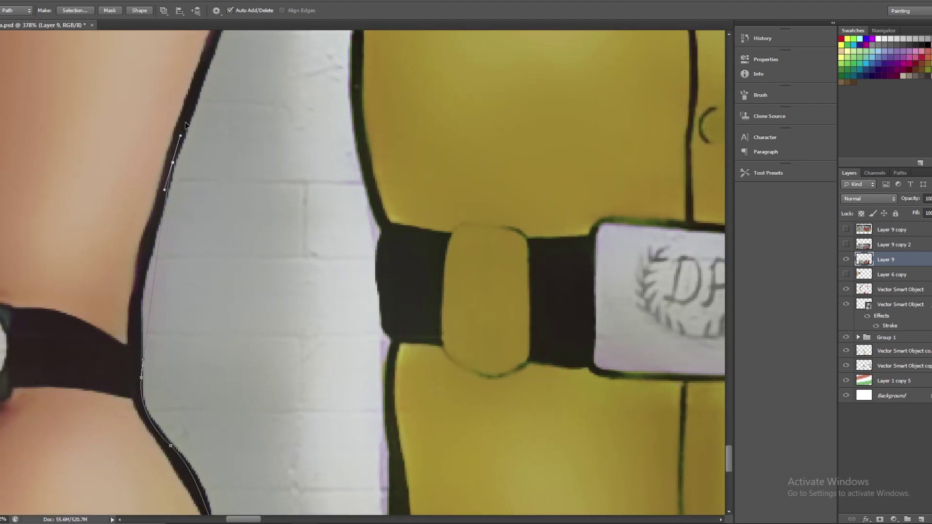
scroll(221, 284, "up", 5)
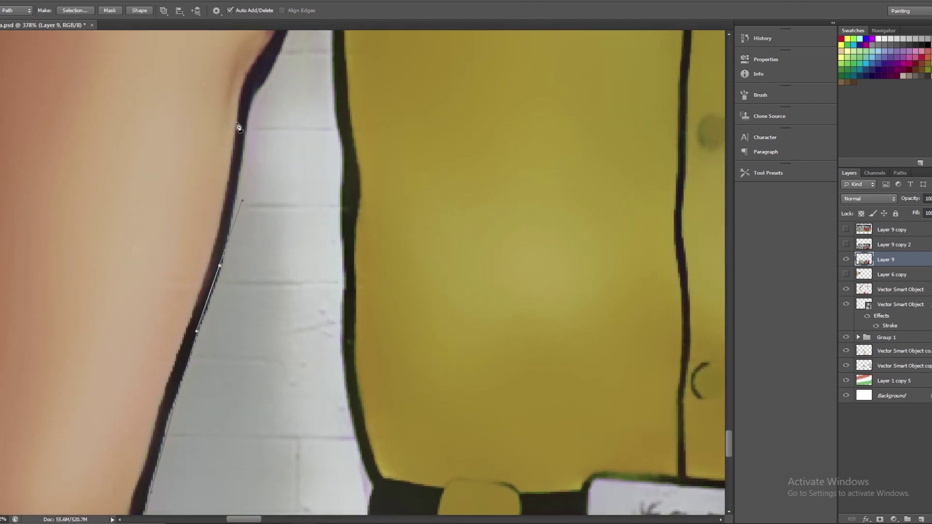
scroll(260, 179, "up", 4)
scroll(282, 203, "down", 5)
scroll(269, 197, "right", 2)
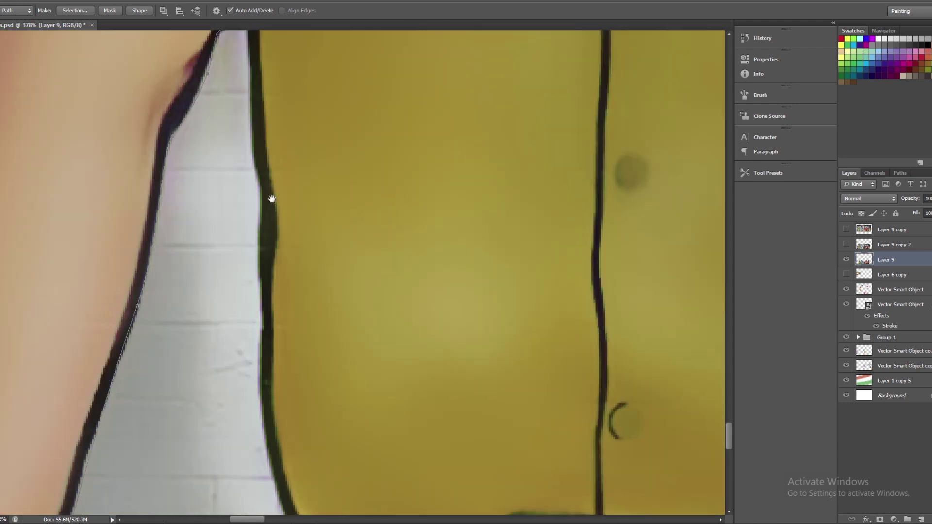
scroll(266, 439, "down", 4)
scroll(291, 340, "left", 1)
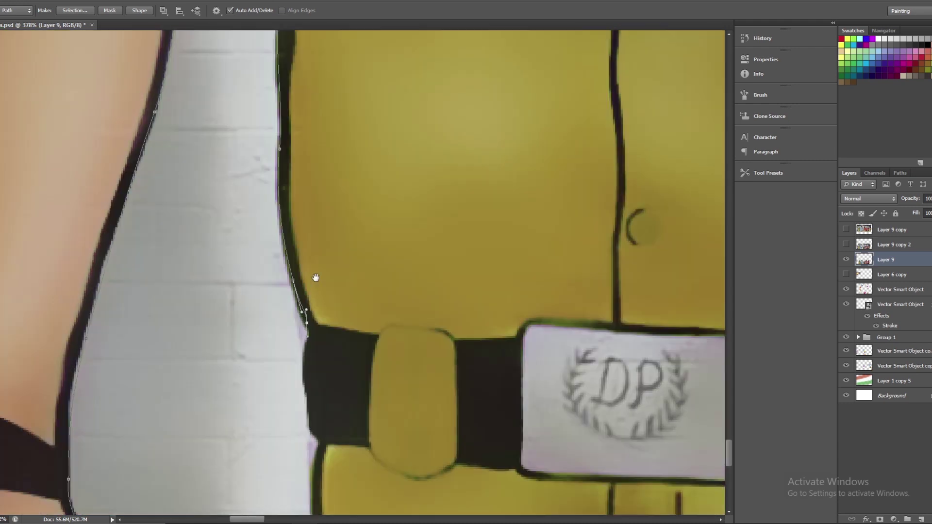
Extend the path down the white stripe's edge, adjusting the zoom to follow the gap
left_click(316, 300)
left_click(326, 361)
scroll(326, 438, "down", 6)
scroll(326, 439, "left", 1)
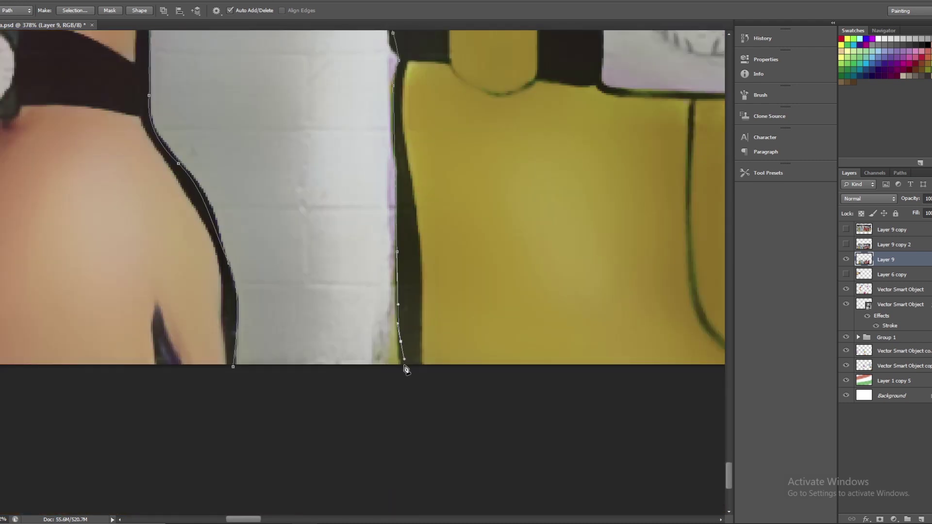
key("z")
scroll(314, 399, "down", 5, "alt")
scroll(304, 358, "right", 6)
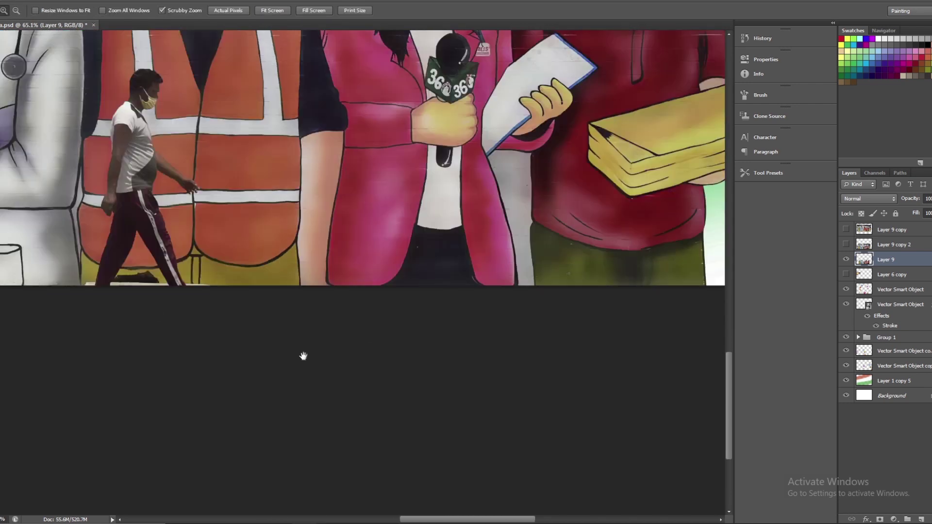
scroll(174, 272, "right", 4)
scroll(291, 221, "up", 4, "alt")
key("p")
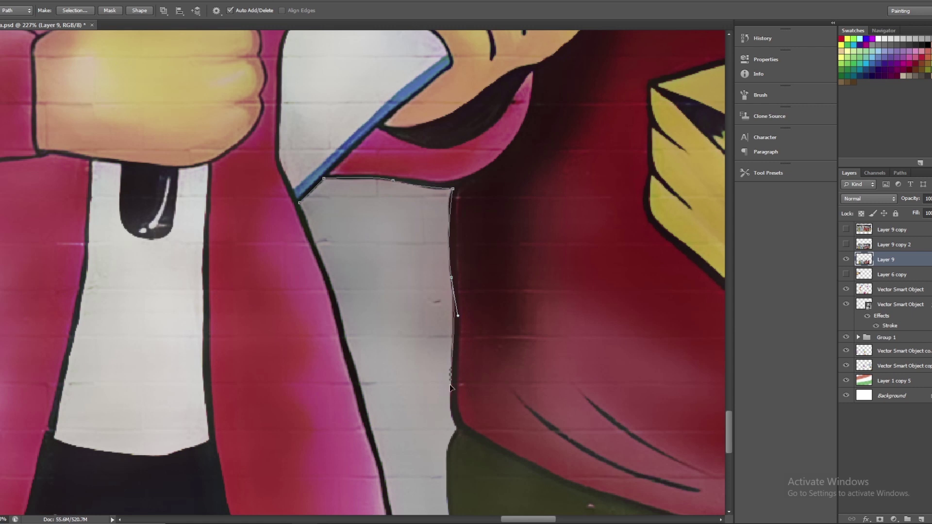
scroll(458, 435, "down", 4)
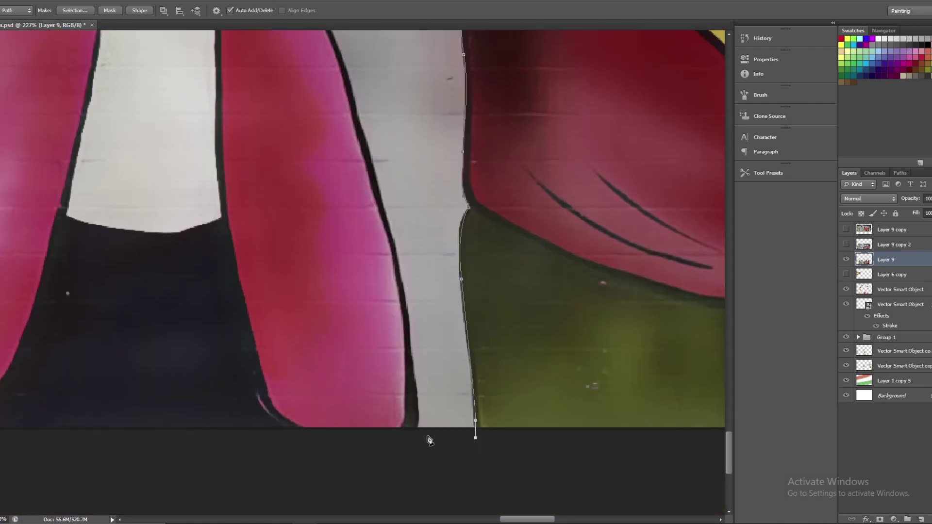
scroll(347, 81, "up", 5)
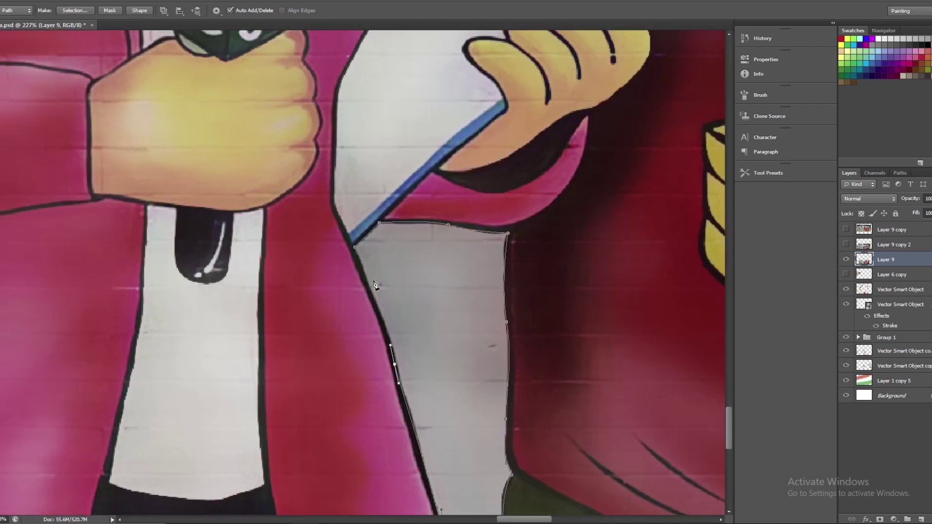
Close the wall-gap path and delete it to reveal the orange background
left_click(344, 228)
key("ctrl+Return")
key("Delete")
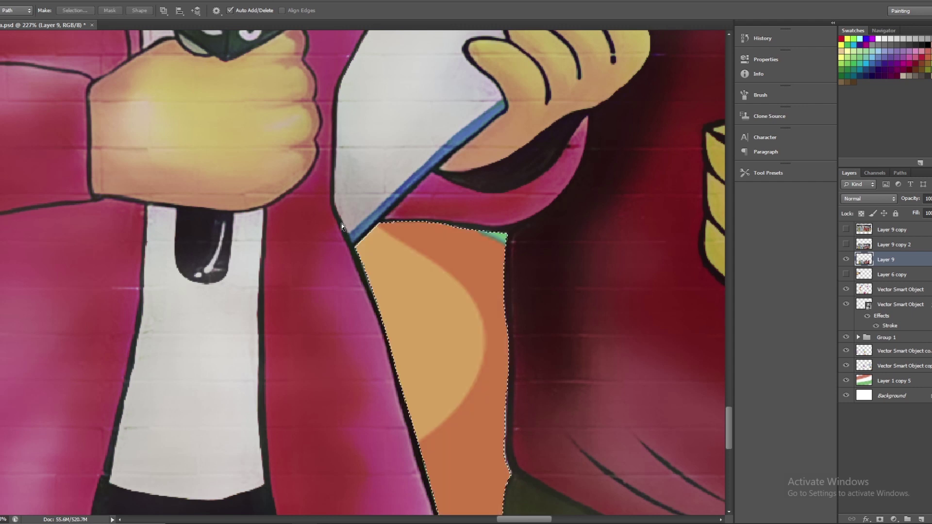
key("z")
scroll(166, 342, "down", 4, "alt")
scroll(166, 342, "up", 2, "alt")
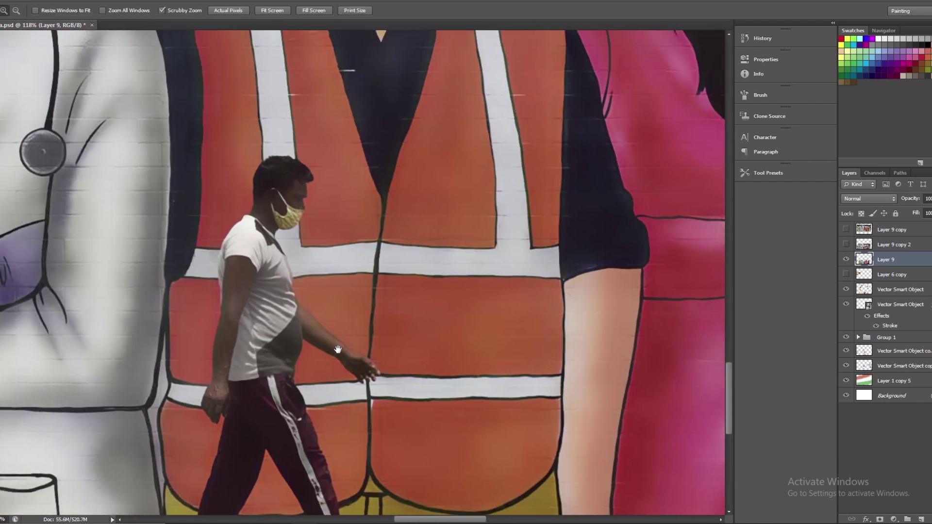
scroll(243, 243, "up", 1, "alt")
scroll(281, 260, "up", 1, "alt")
Pen-trace the lower white vest stripe and turn it into a selection
key("o")
key("p")
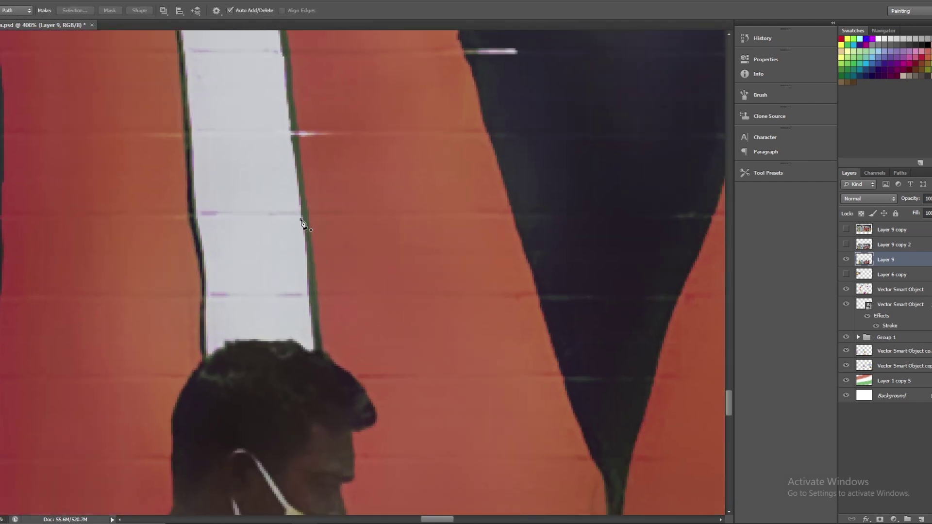
scroll(310, 233, "down", 4)
left_click_drag(311, 435, 297, 242)
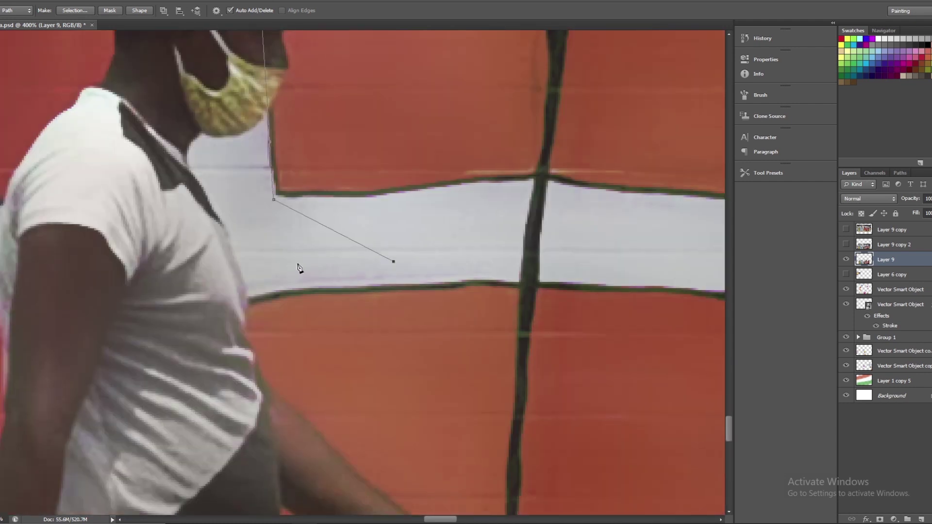
scroll(206, 304, "left", 7)
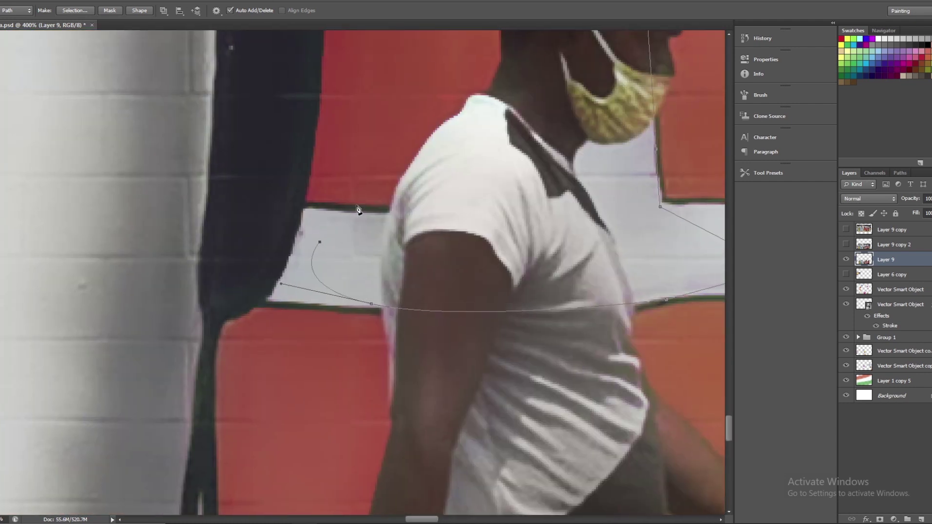
scroll(513, 97, "up", 4)
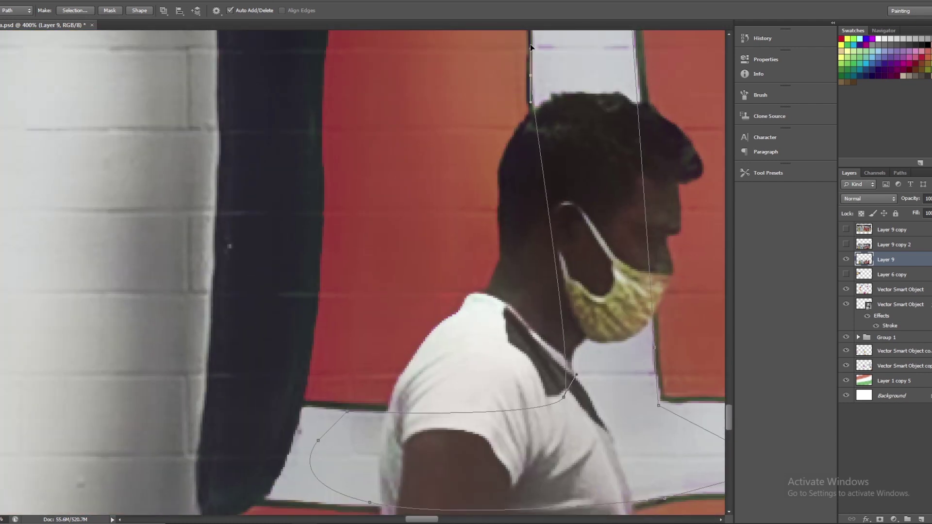
scroll(558, 97, "up", 3)
key("ctrl+Return")
Patch over the passerby's head with clean vest stripe using the Patch Tool
key("i")
scroll(596, 150, "up", 3)
scroll(596, 150, "left", 4)
key("j")
left_click(29, 141)
mouse_move(361, 340)
left_mouse_down()
mouse_move(366, 179)
mouse_move(307, 86)
left_mouse_up()
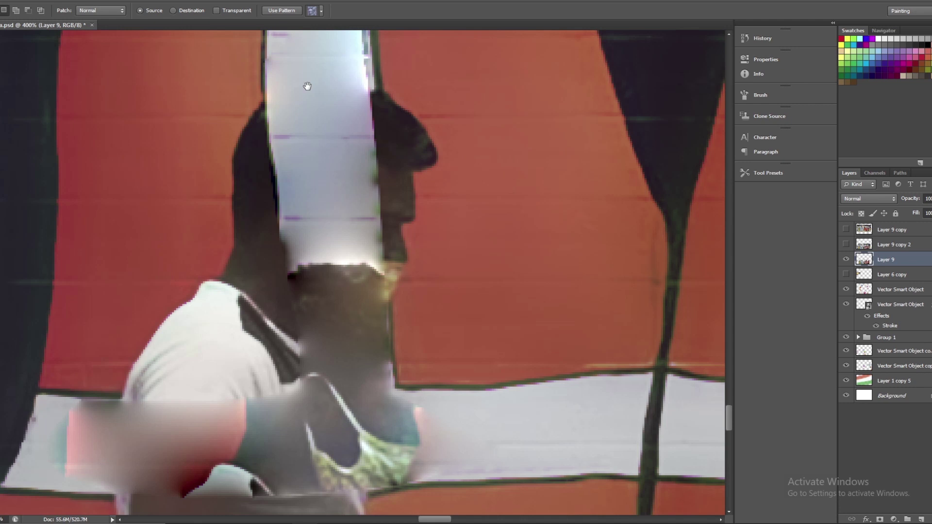
Undo the smeared patch and patch the white stripe over the man's arm instead
scroll(405, 307, "down", 3)
scroll(406, 308, "right", 2)
key("ctrl+z")
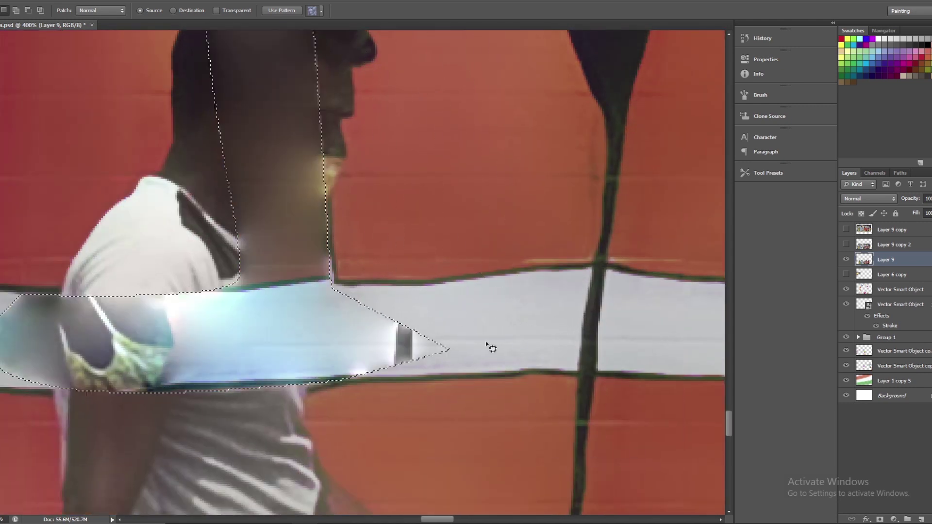
left_click_drag(467, 310, 678, 322)
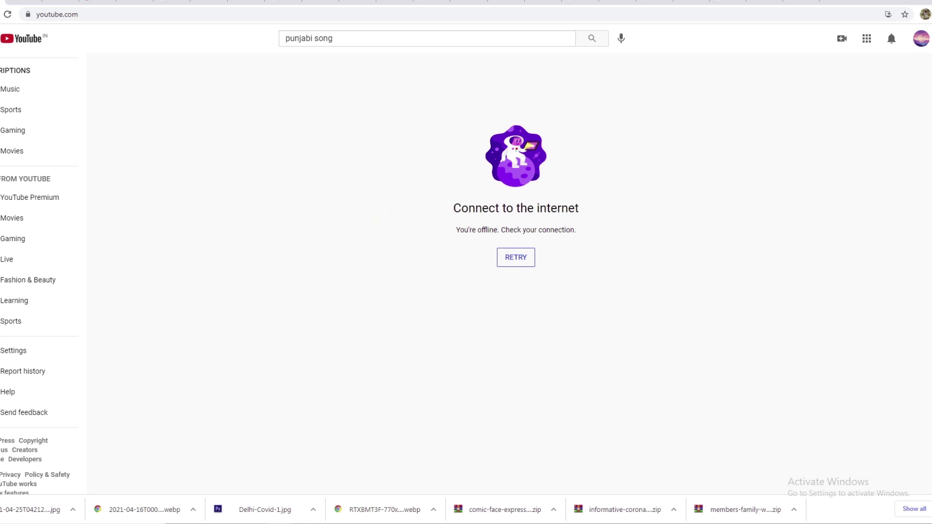
Open the Ethernet network connection's properties from the taskbar network settings
left_click(857, 480)
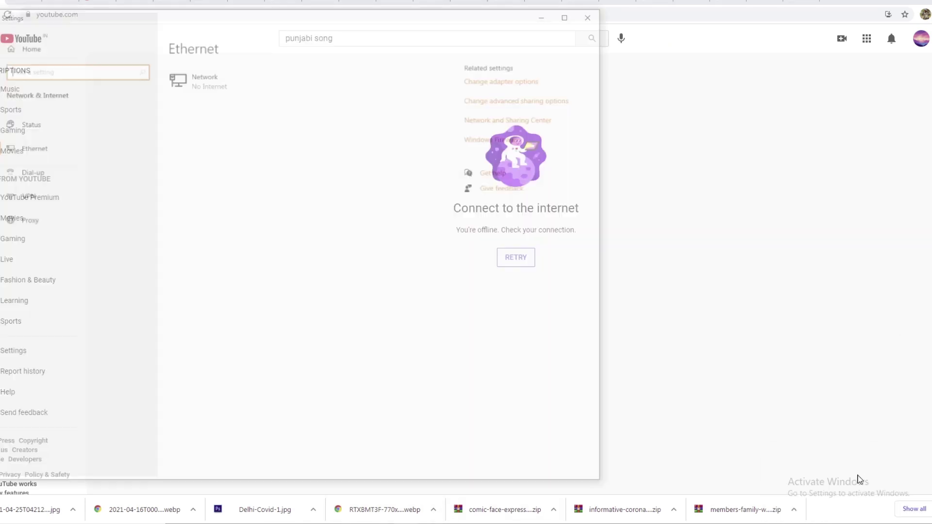
left_click(197, 91)
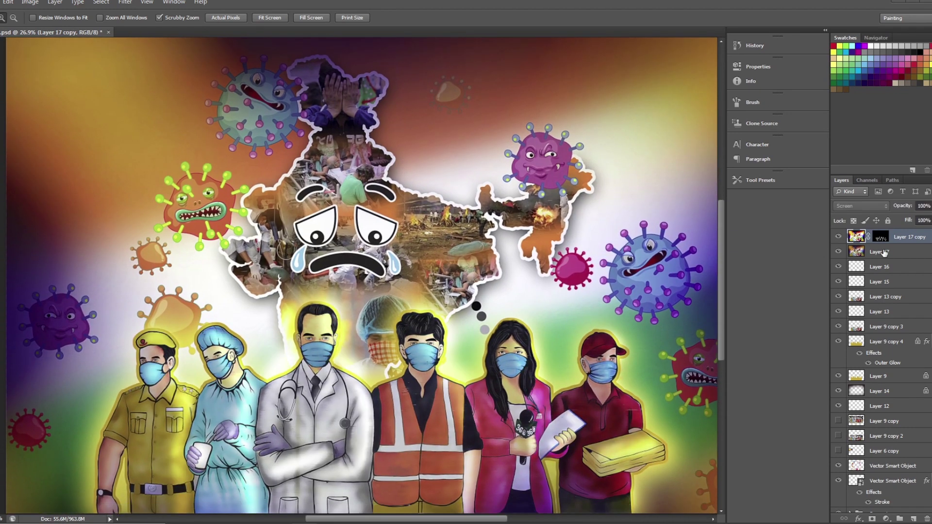
Raise Layer 17's opacity, then browse blend modes for Layer 17 copy
key("alt+bracketleft")
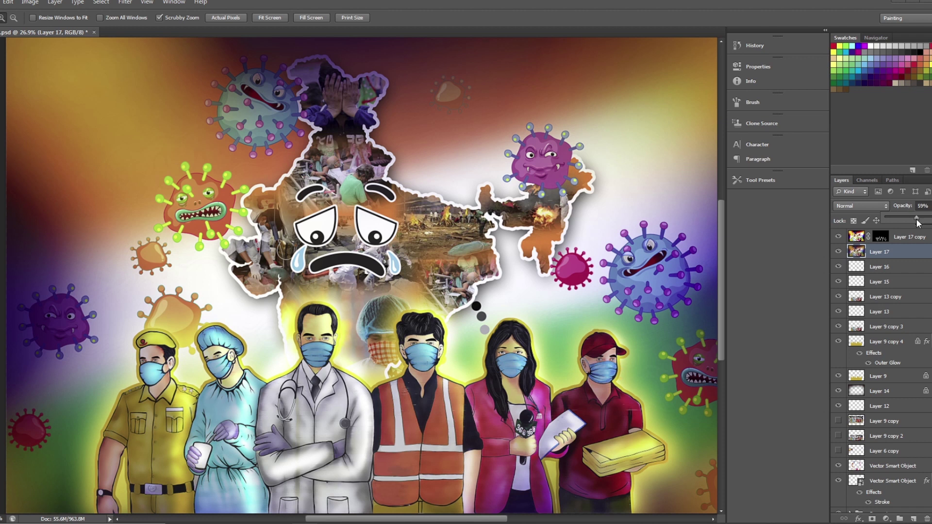
left_click_drag(917, 222, 923, 223)
left_click(884, 240)
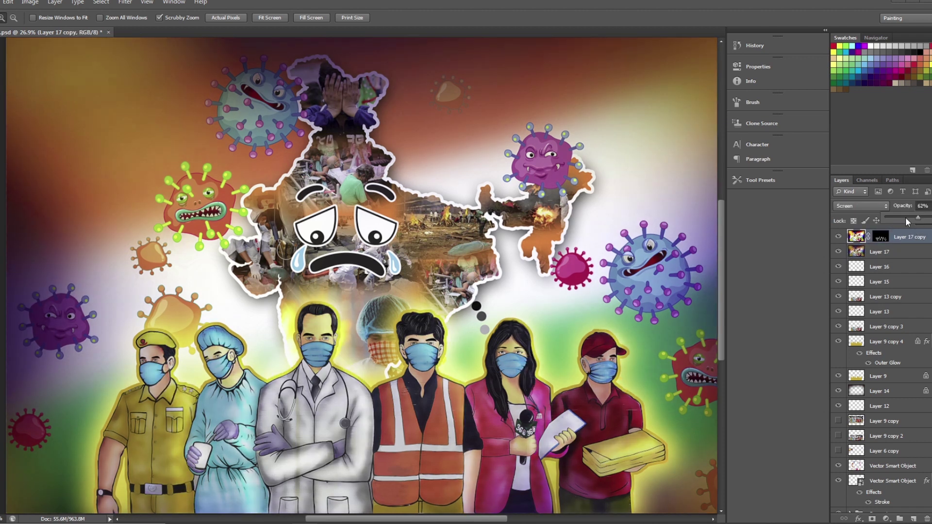
scroll(869, 207, "down", 3)
scroll(869, 207, "down", 3)
scroll(869, 208, "down", 3)
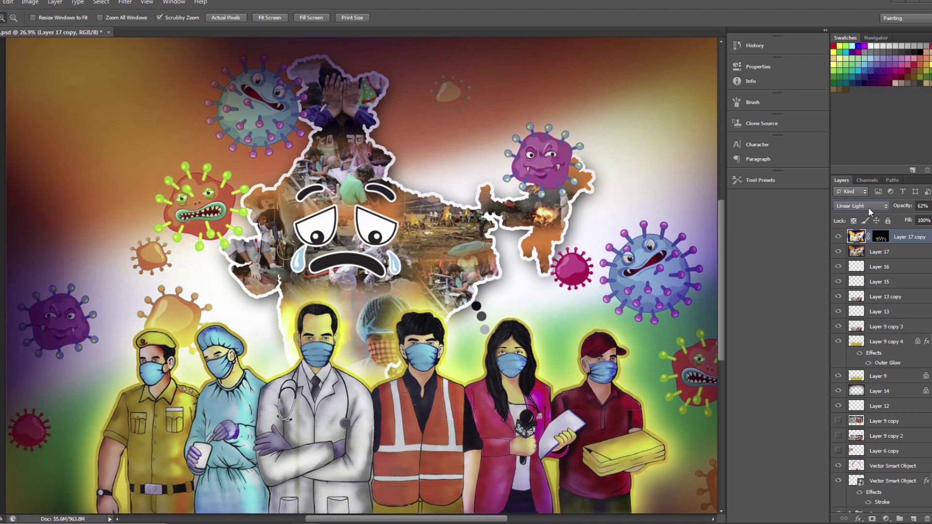
scroll(869, 207, "down", 2)
scroll(868, 207, "up", 1)
scroll(869, 208, "up", 1)
scroll(869, 207, "up", 1)
Leave Layer 17 copy on the Screen blend mode and save the poster
scroll(868, 208, "down", 1)
scroll(868, 208, "down", 2)
scroll(868, 208, "down", 2)
scroll(868, 208, "down", 2)
scroll(869, 208, "up", 8)
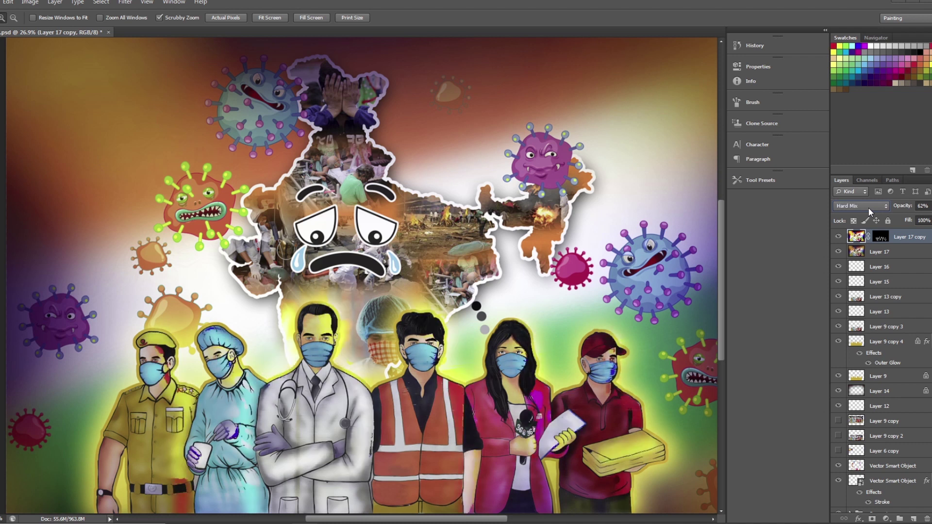
scroll(869, 208, "up", 1)
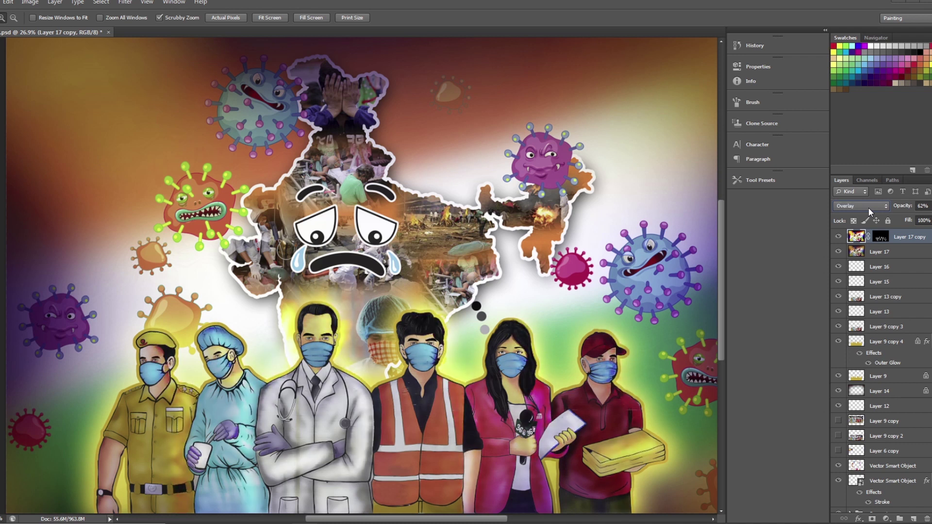
scroll(868, 208, "up", 1)
scroll(869, 207, "up", 1)
scroll(868, 208, "up", 1)
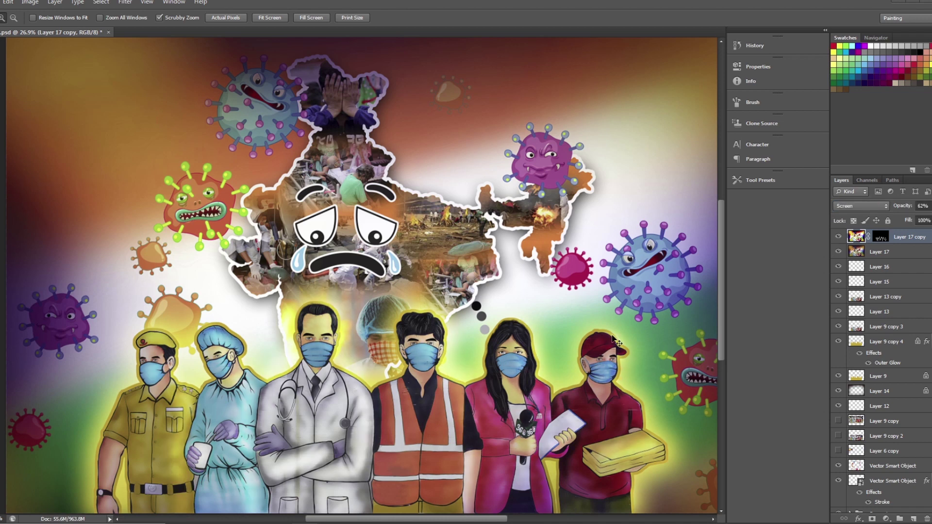
key("ctrl+s")
mouse_move(399, 352)
left_mouse_down()
mouse_move(400, 396)
mouse_move(344, 270)
left_mouse_up()
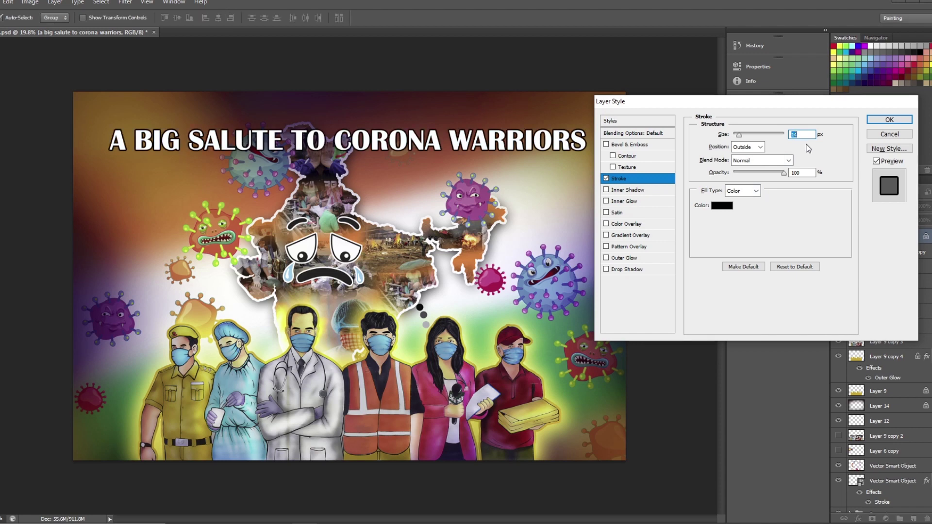
Save the poster with the black-outlined 'A BIG SALUTE TO CORONA WARRIORS' title
key("ctrl+s")
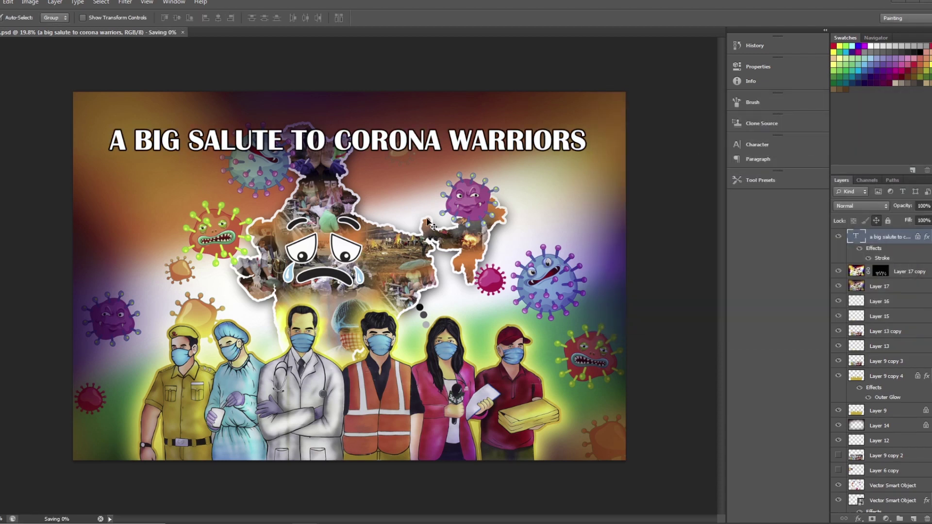